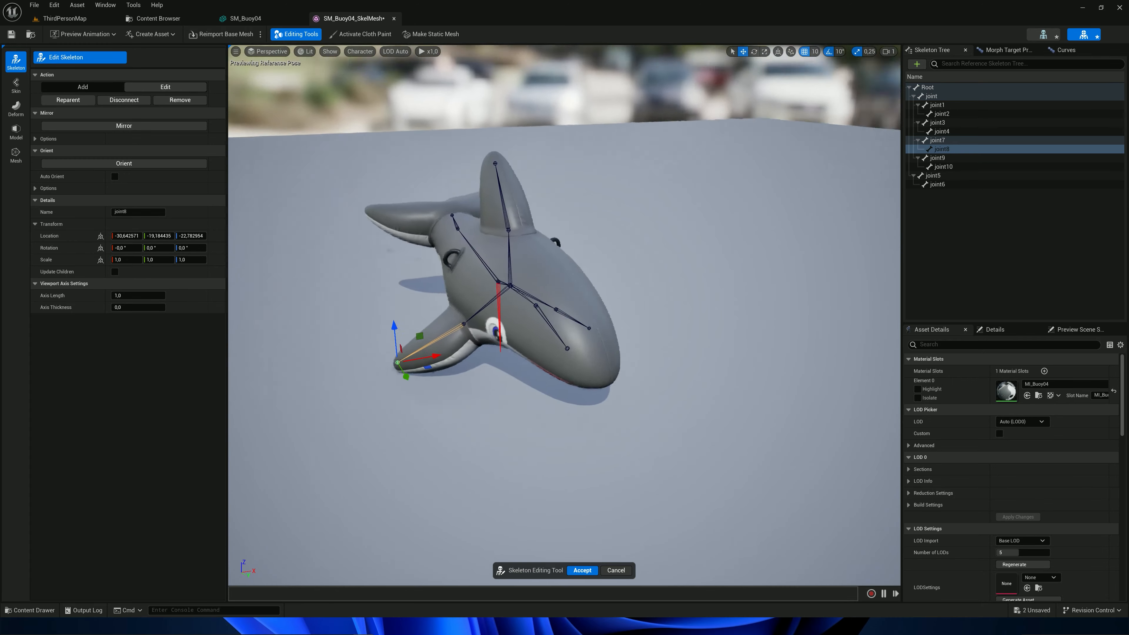
Step: Accept the whale buoy's skeleton edits and bind the mesh's skin to the new joints
key("w")
right_click_drag(476, 247, 551, 228)
key("d")
key("a")
key("w")
key("s")
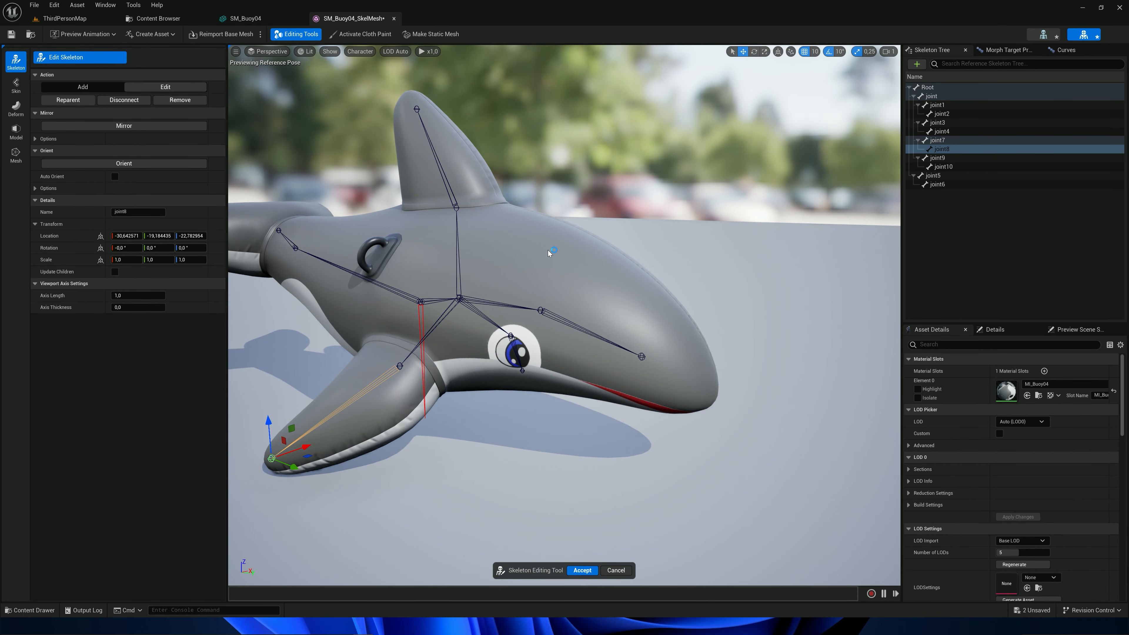
right_click_drag(541, 251, 505, 240)
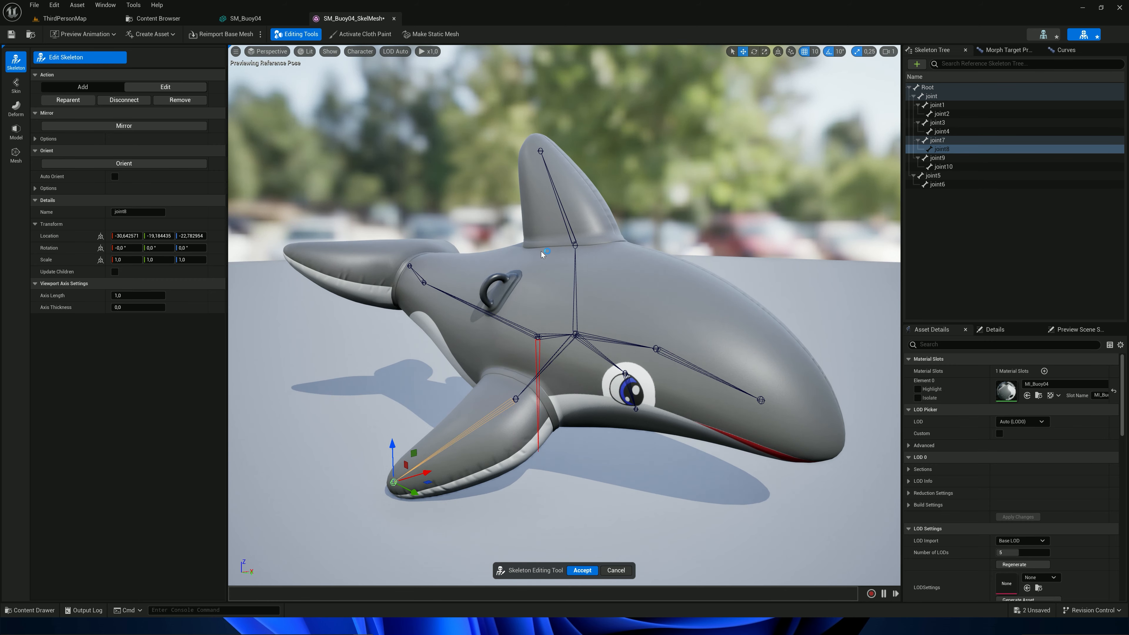
left_click(582, 570)
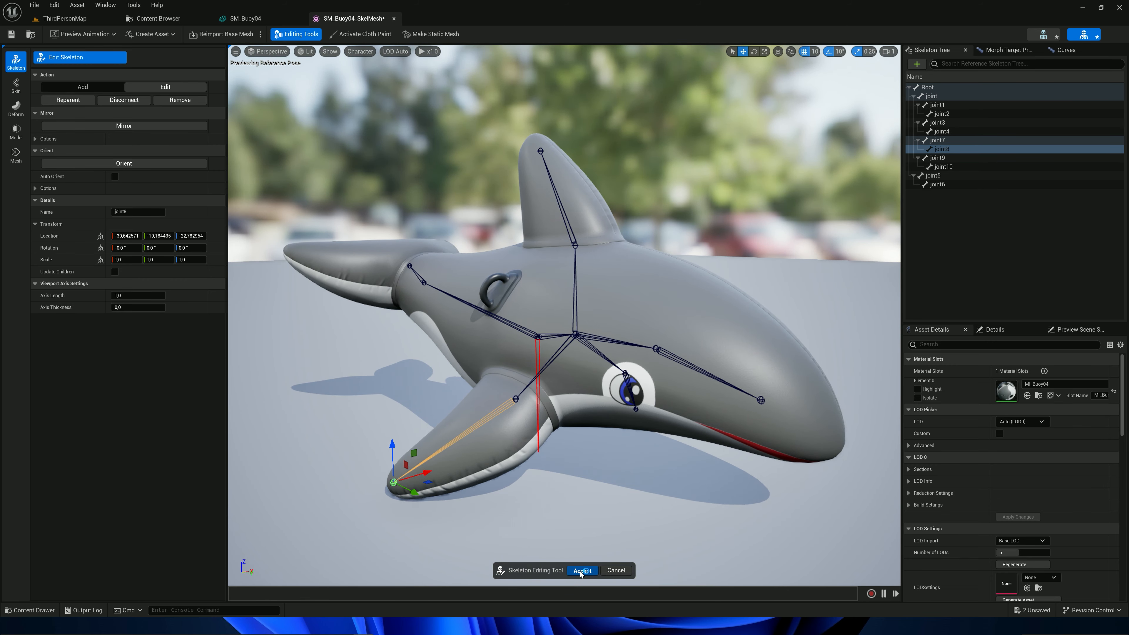
left_click(15, 84)
left_click(79, 58)
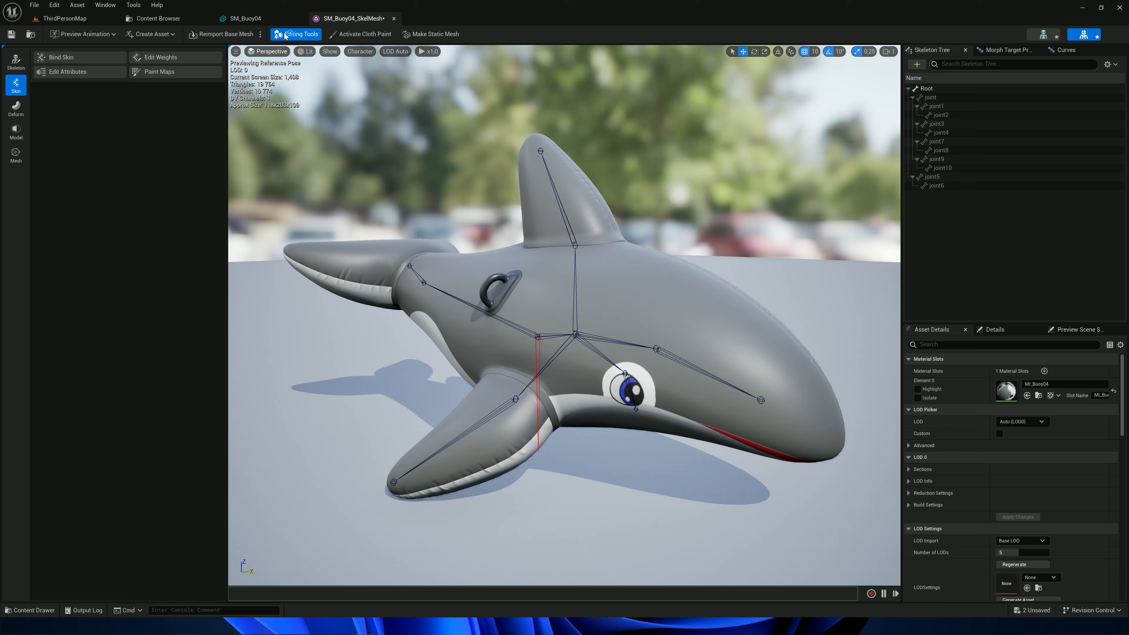
Step: Start editing the skin weights and examine the influence areas of joint6, joint5, joint2 and joint1
left_click(169, 61)
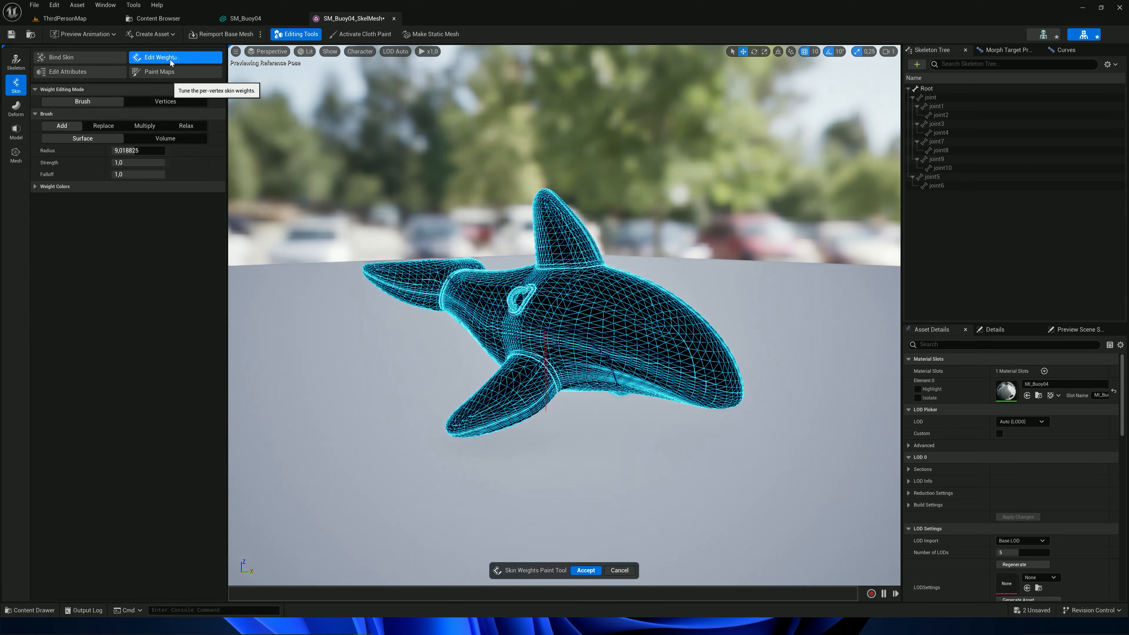
left_click(964, 186)
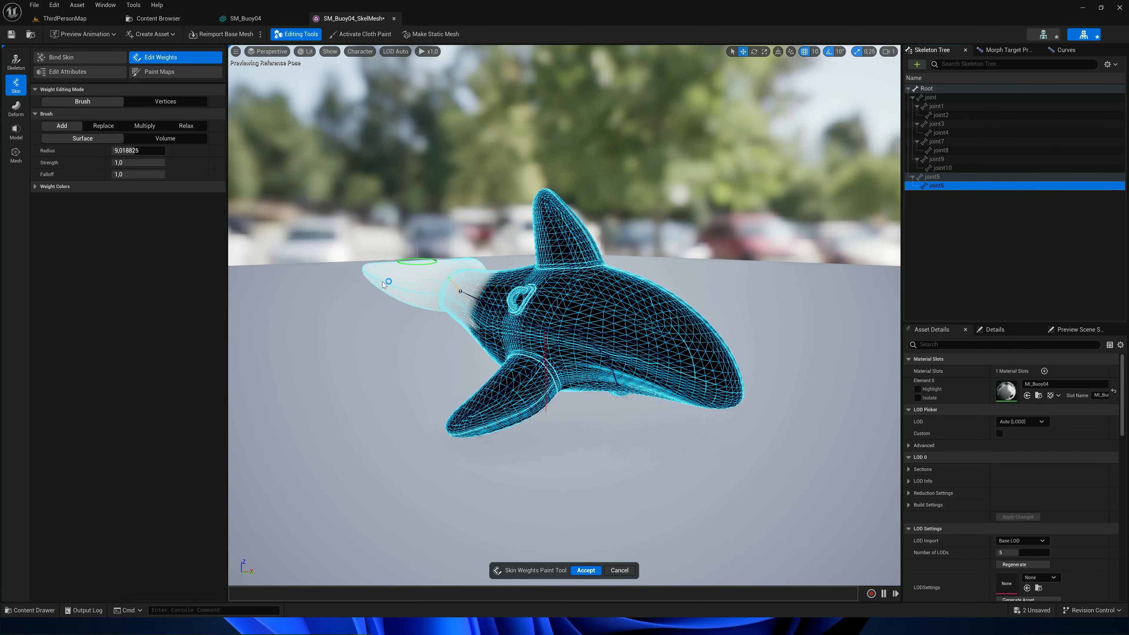
left_click(934, 176)
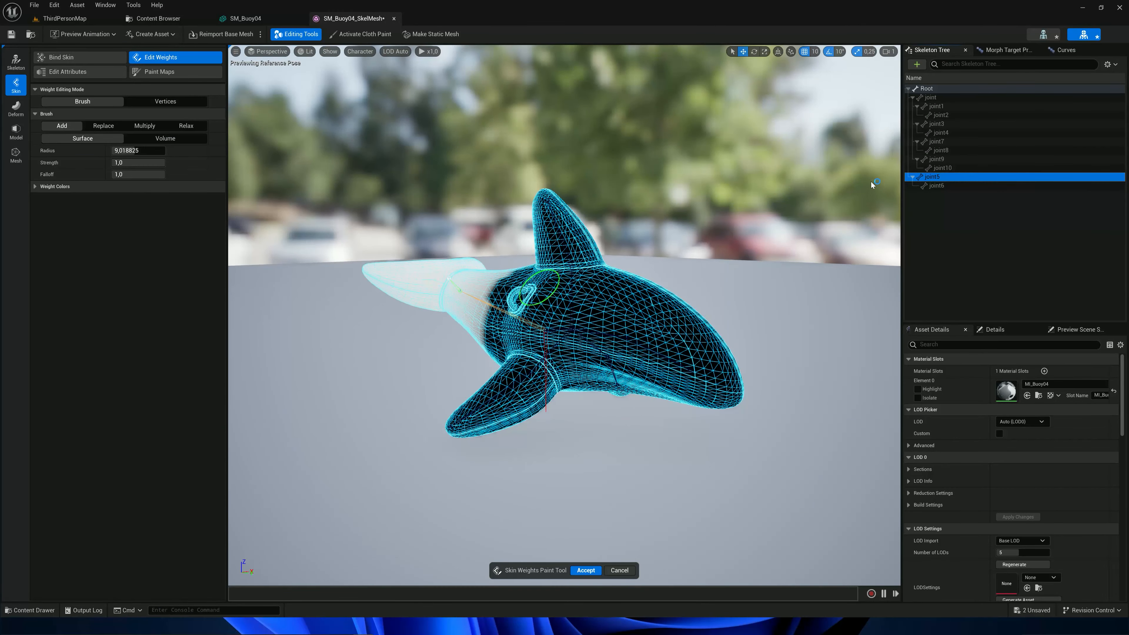
left_click(941, 114)
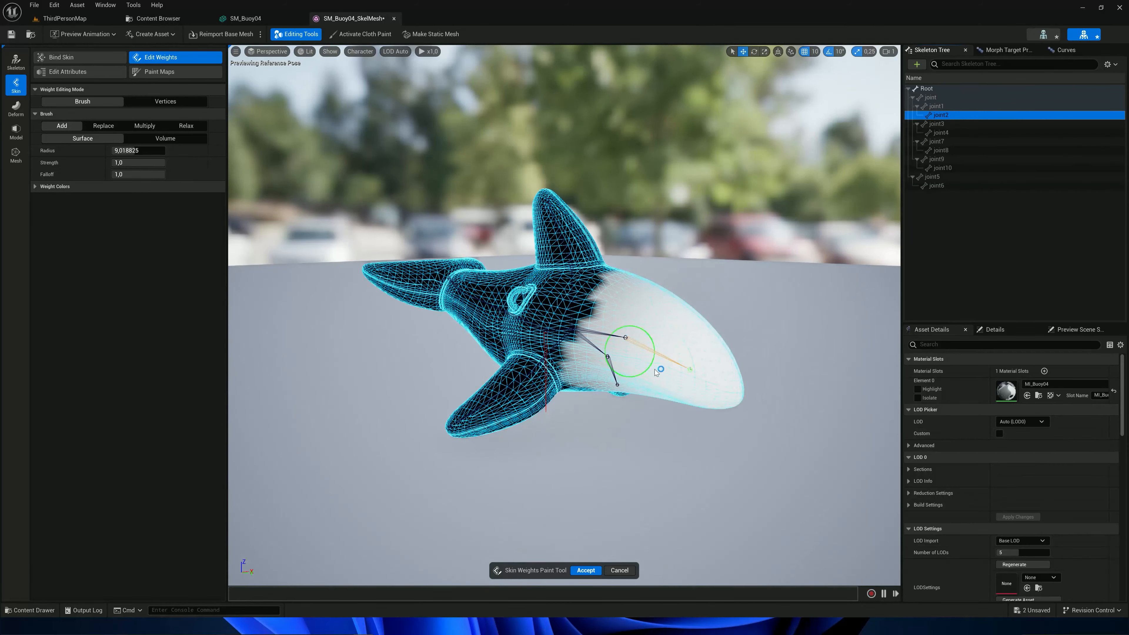
left_click(936, 106)
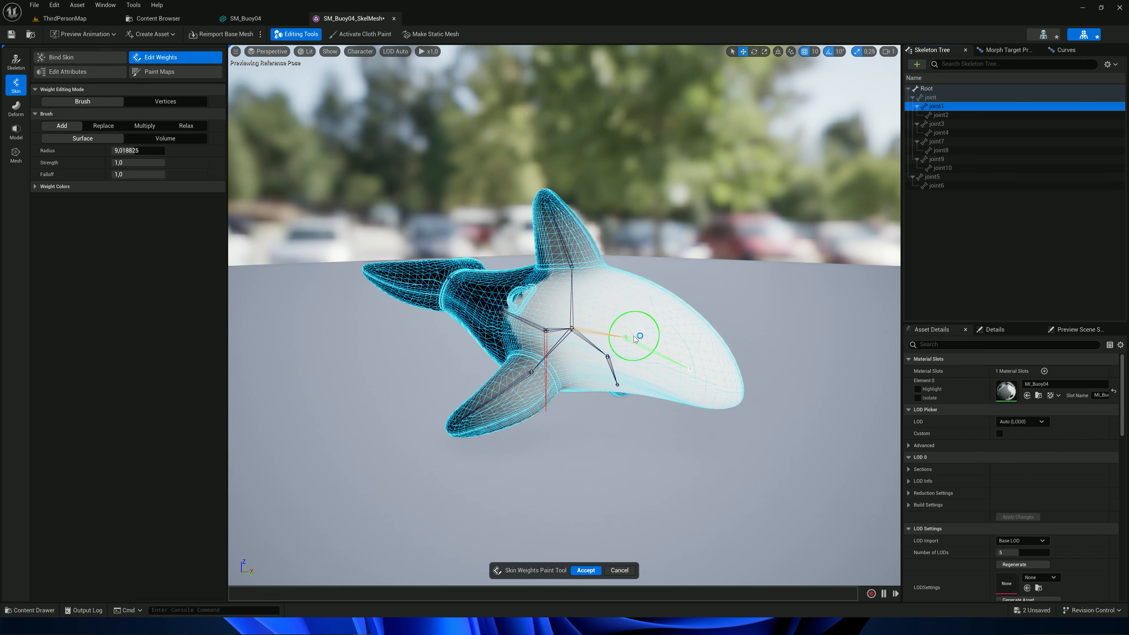
Step: Switch to the skeleton editor and test-rotate joint3 at the dorsal fin's base to check the mesh deformation
left_click(1043, 36)
right_click_drag(565, 316, 574, 273)
left_click(569, 262)
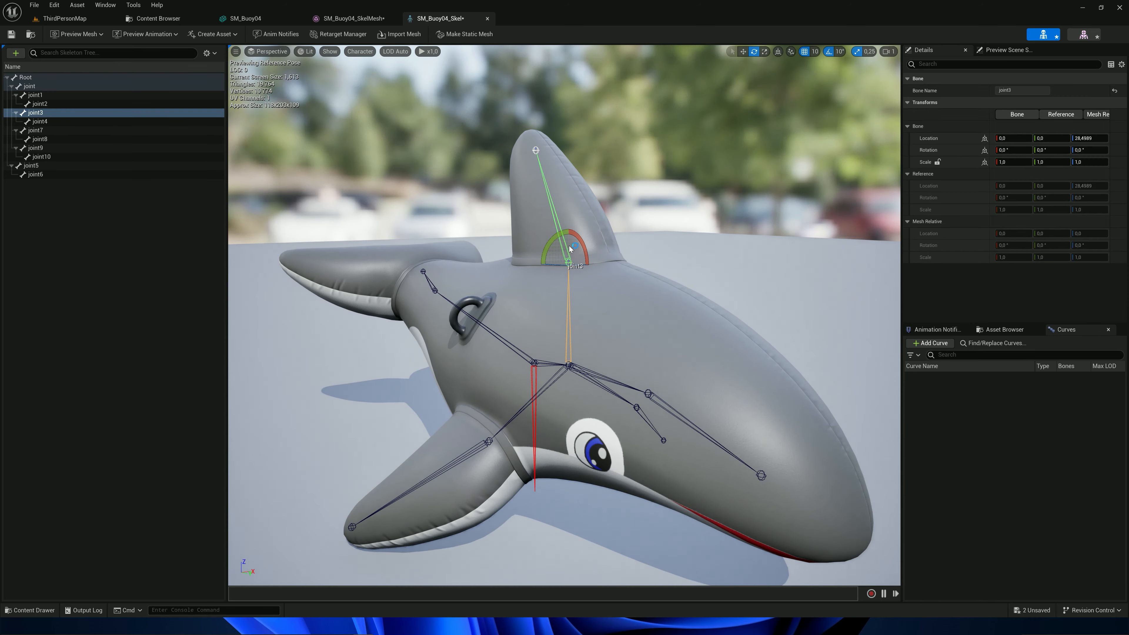
mouse_move(576, 237)
left_mouse_down()
mouse_move(558, 233)
mouse_move(589, 235)
mouse_move(549, 231)
mouse_move(576, 235)
left_mouse_up()
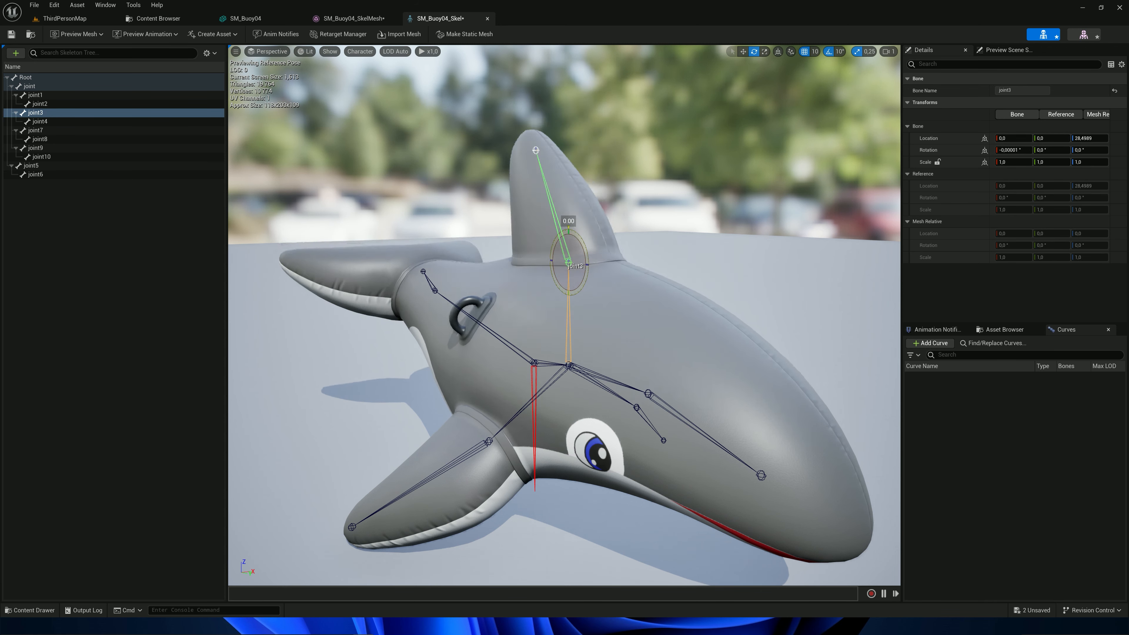
Step: Return to the skeletal mesh editor and examine the skin weights of the pectoral fin, tail, joint9, joint10 and dorsal fin joints
left_click(1083, 34)
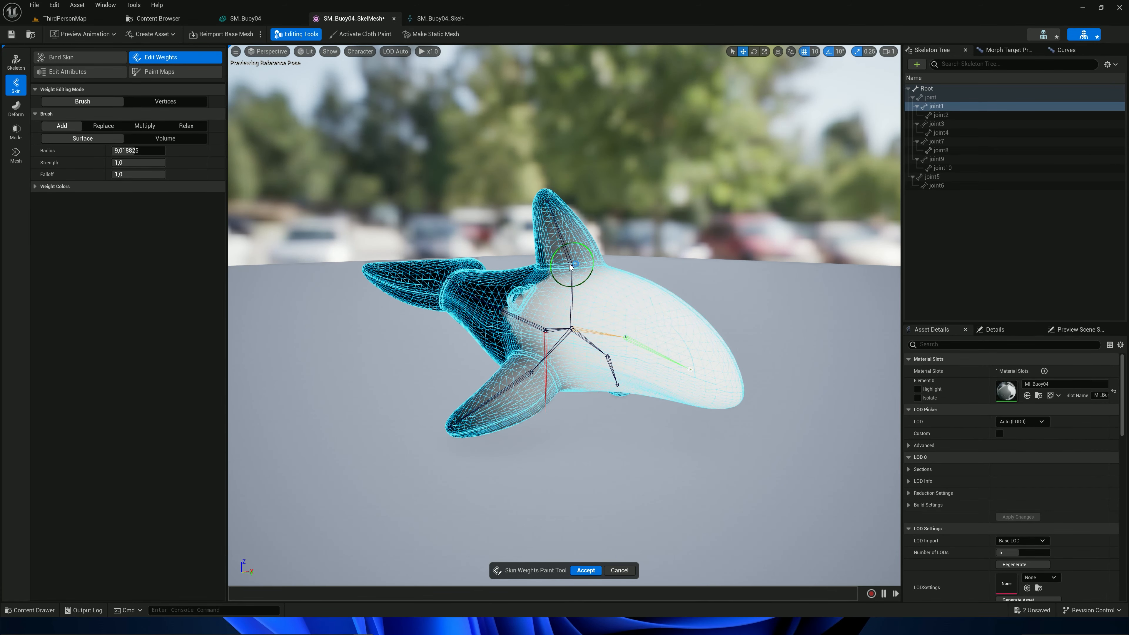
left_click(933, 150)
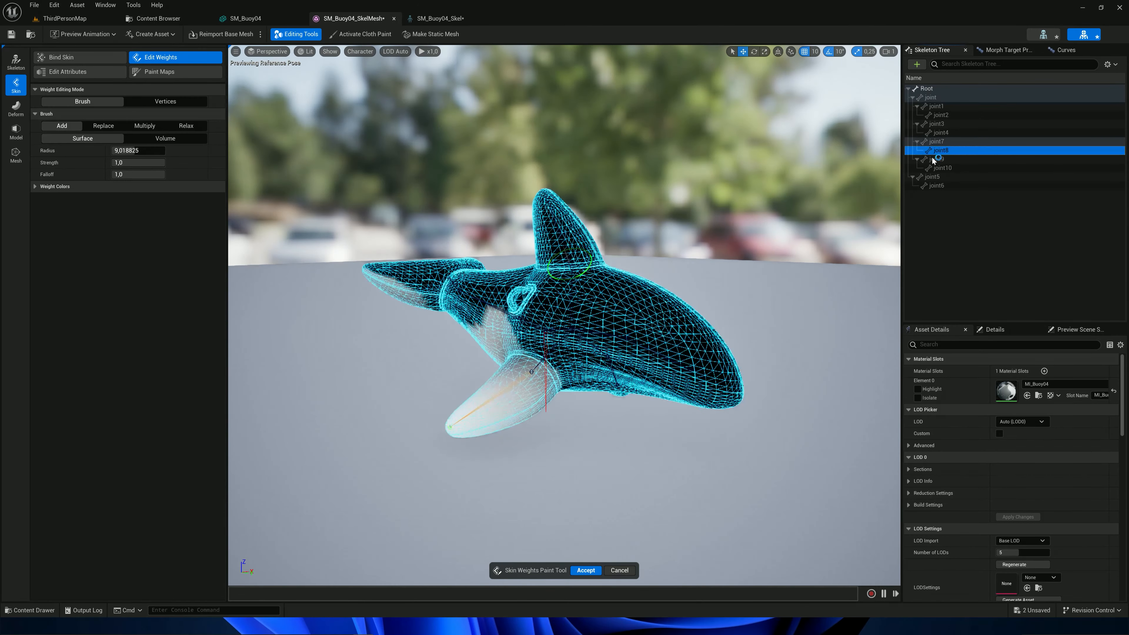
left_click(941, 185)
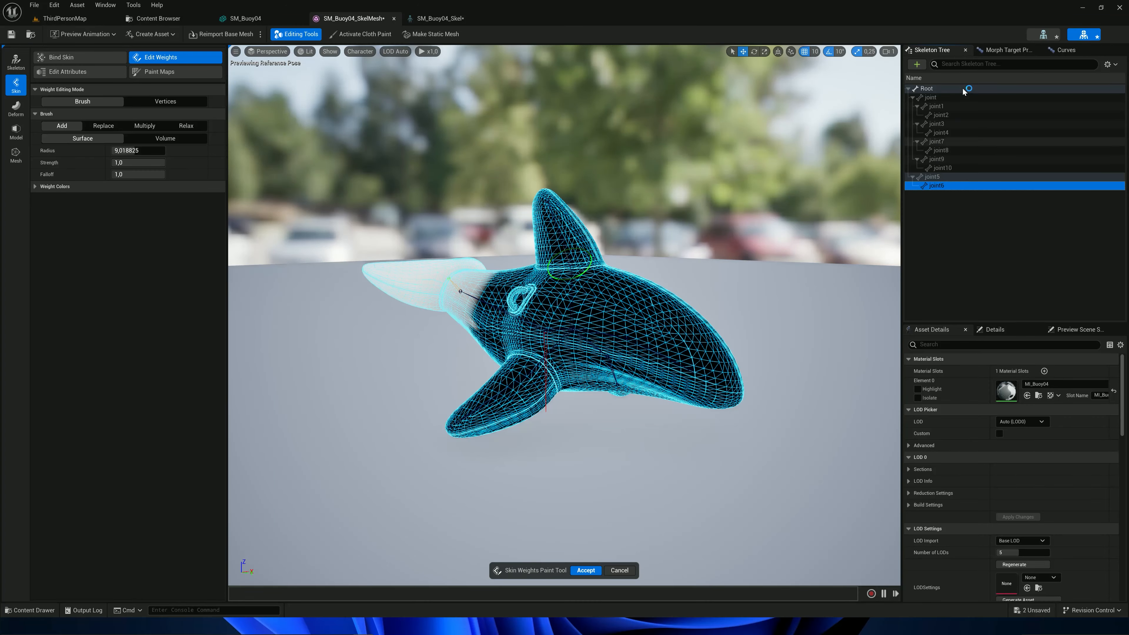
left_click(935, 166)
left_click(935, 160)
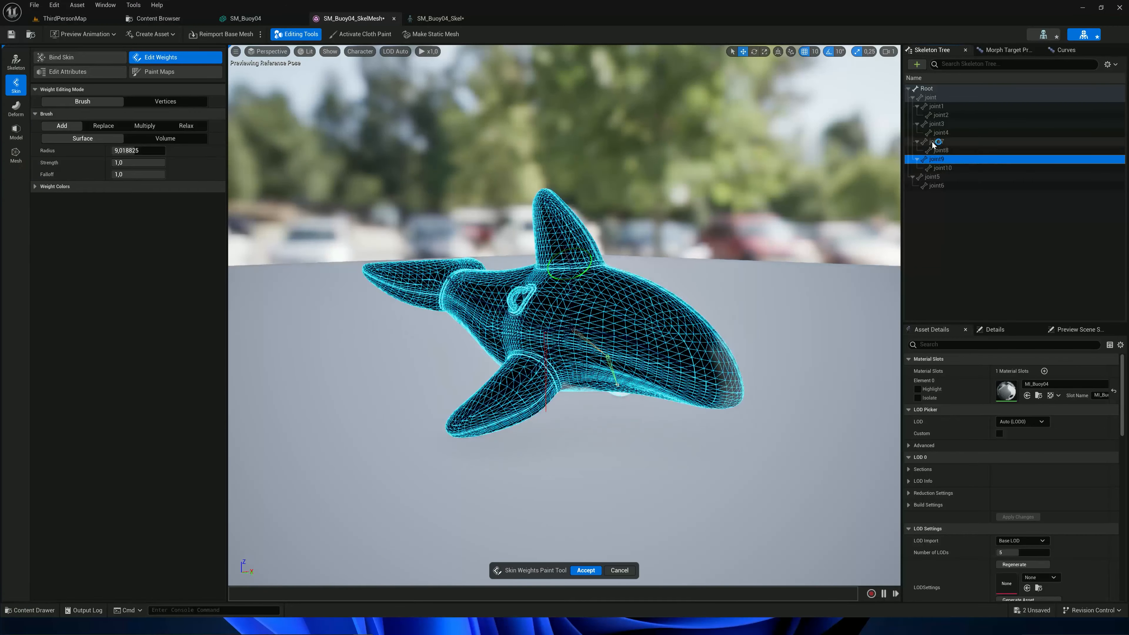
left_click(934, 144)
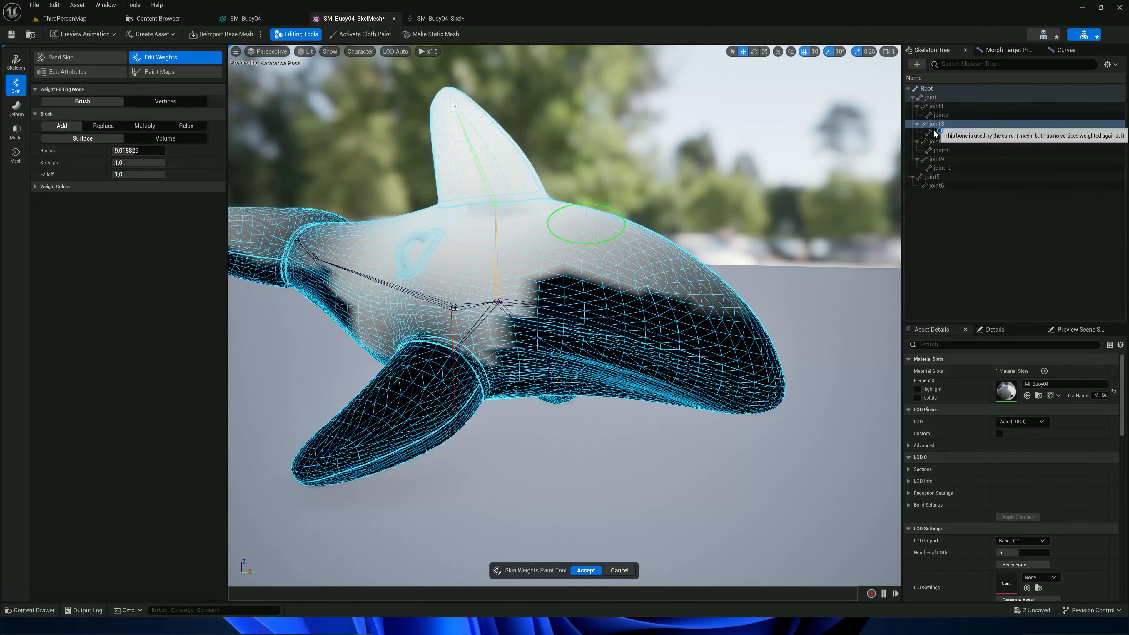
right_click_drag(669, 176, 760, 258)
left_click(928, 133)
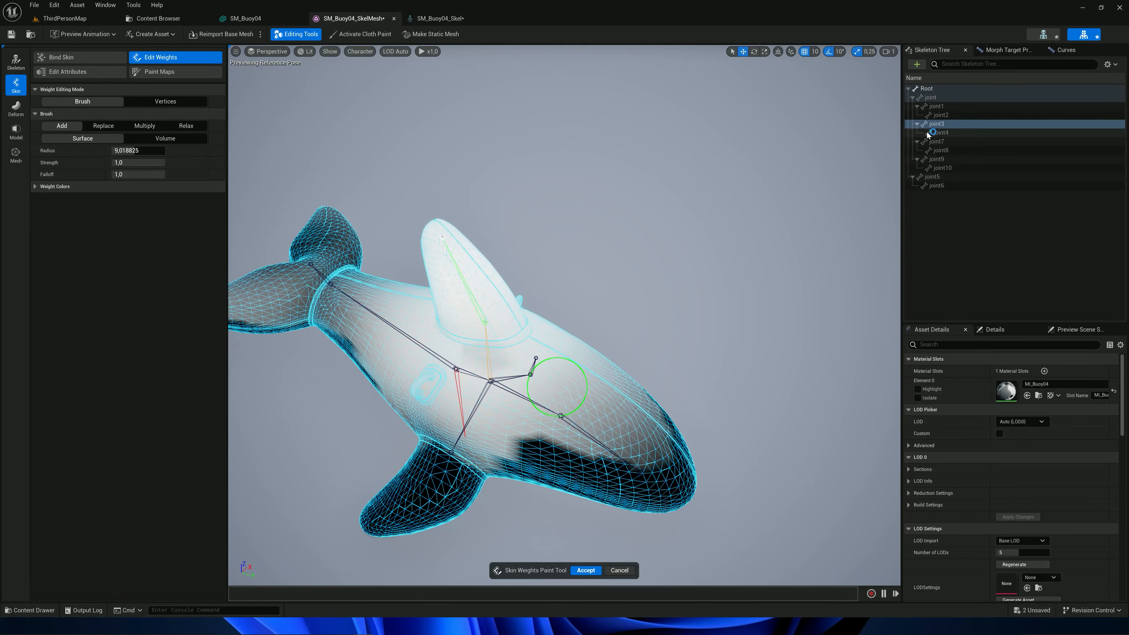
Step: Erase joint3's weights from the tail flukes and lower body with a Multiply brush, strength 0 and radius about 15.5
left_click(933, 124)
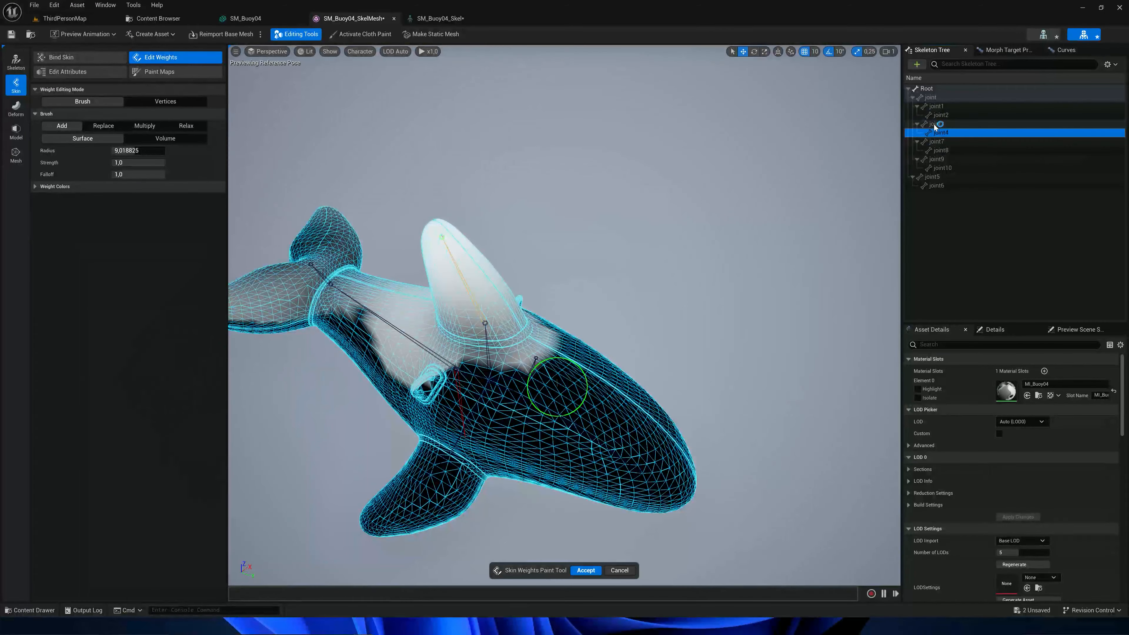
mouse_move(829, 177)
right_mouse_down()
mouse_move(844, 191)
mouse_move(811, 174)
right_mouse_up()
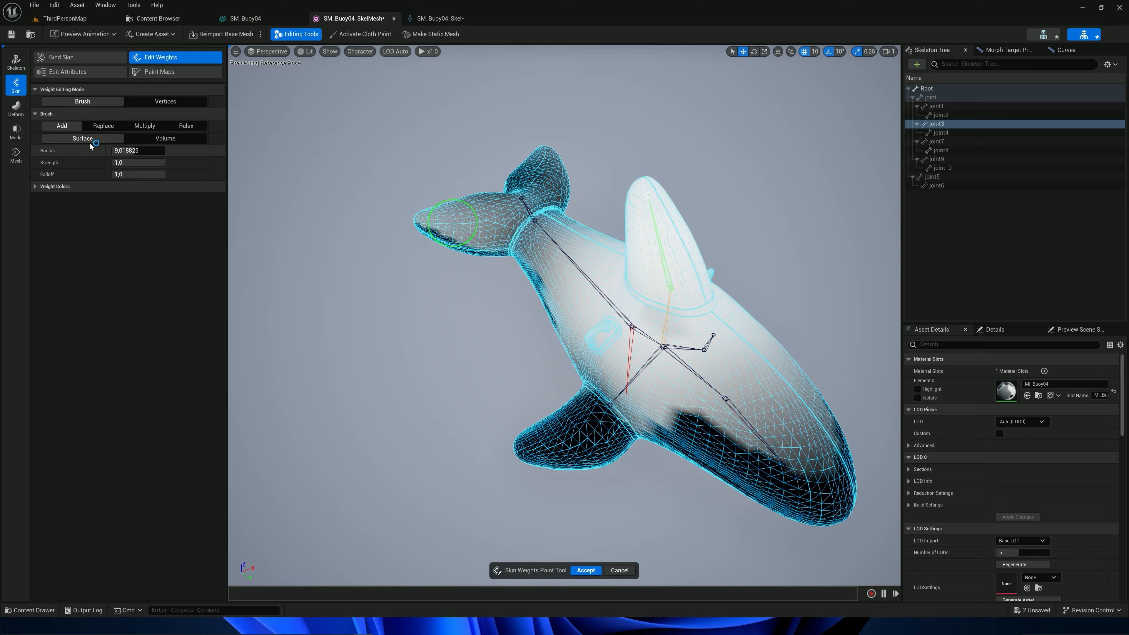
left_click(156, 126)
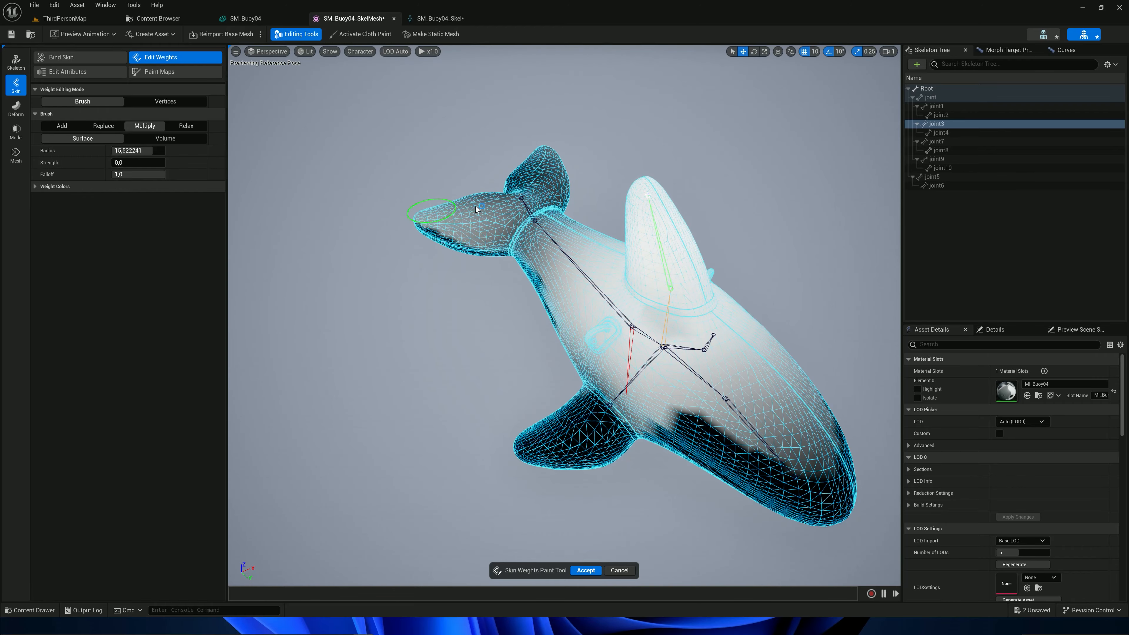
mouse_move(490, 217)
right_mouse_down()
mouse_move(547, 151)
mouse_move(614, 174)
right_mouse_up()
right_click_drag(511, 297, 530, 313)
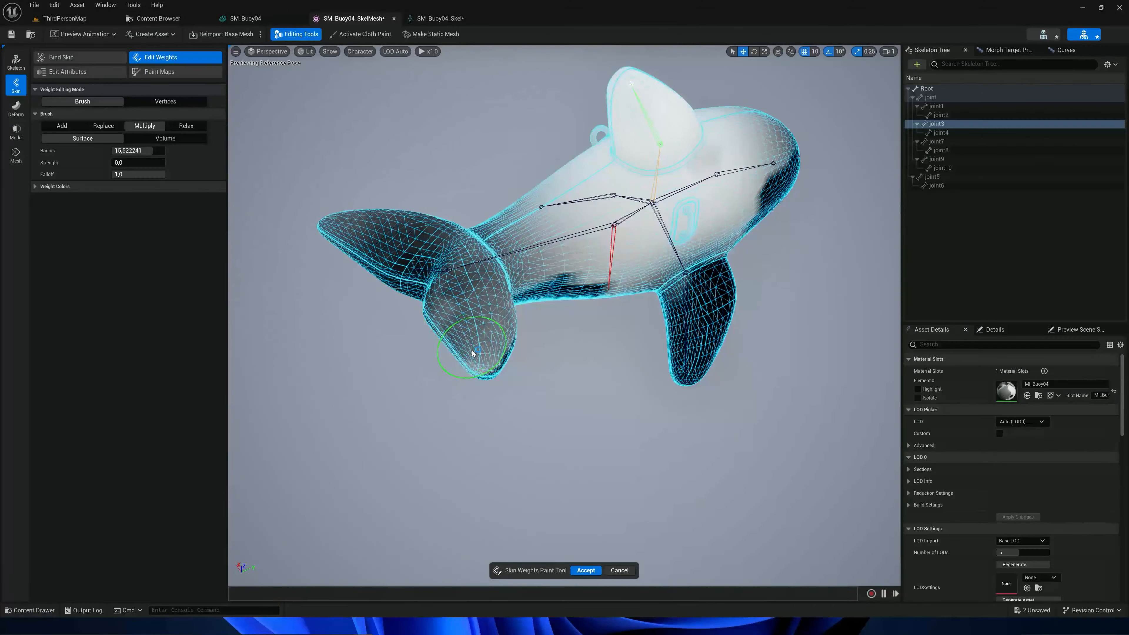
left_click_drag(472, 349, 496, 361)
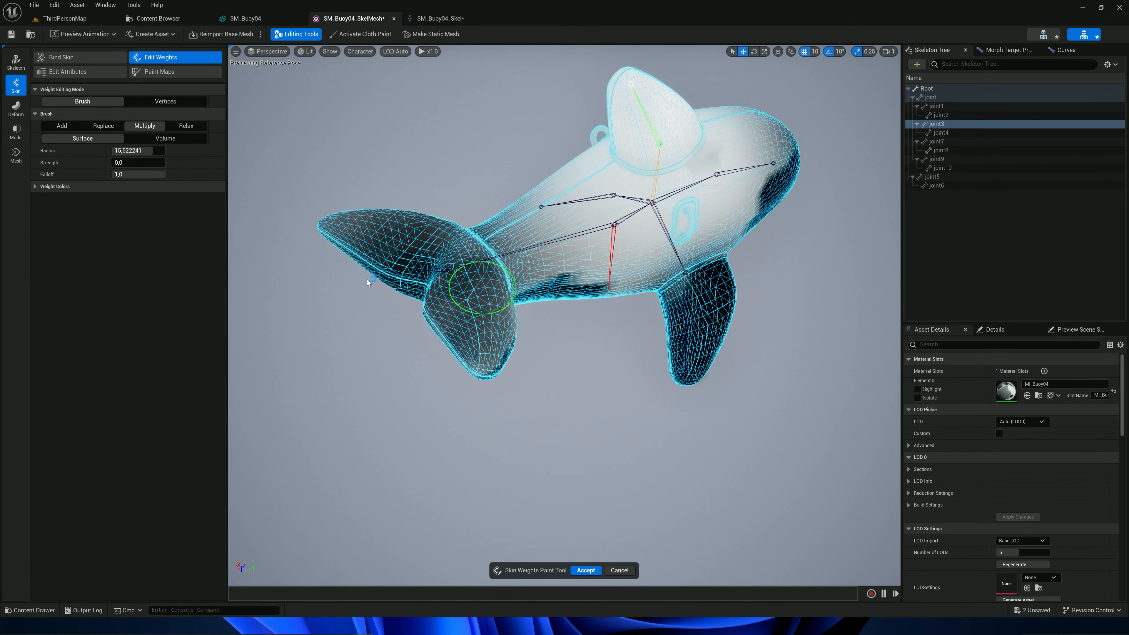
left_click(44, 188)
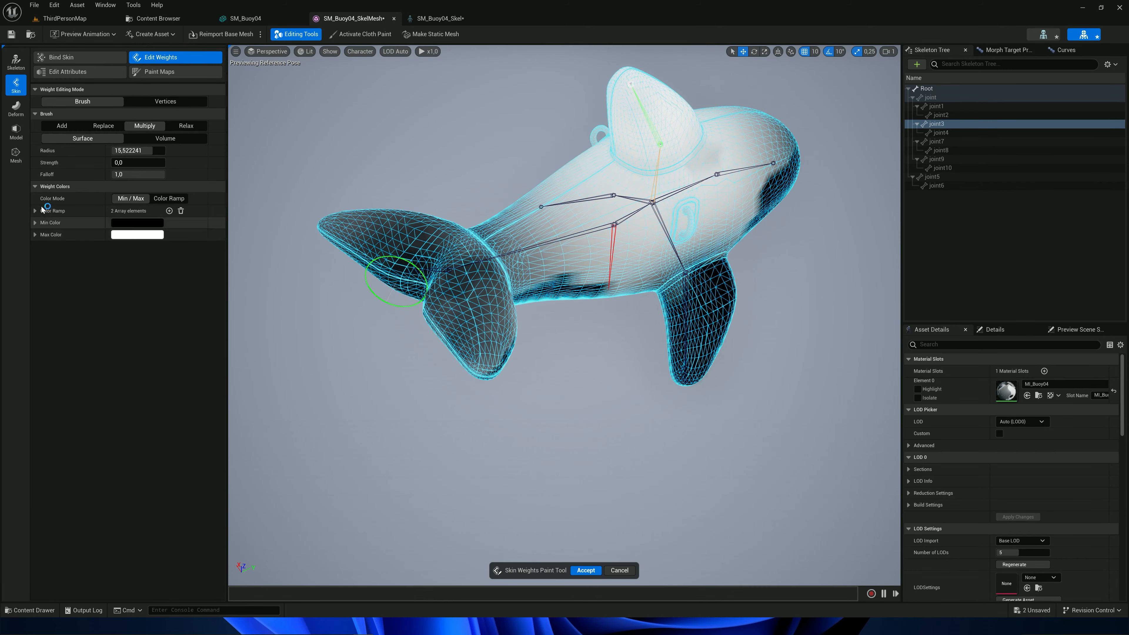
left_click(38, 189)
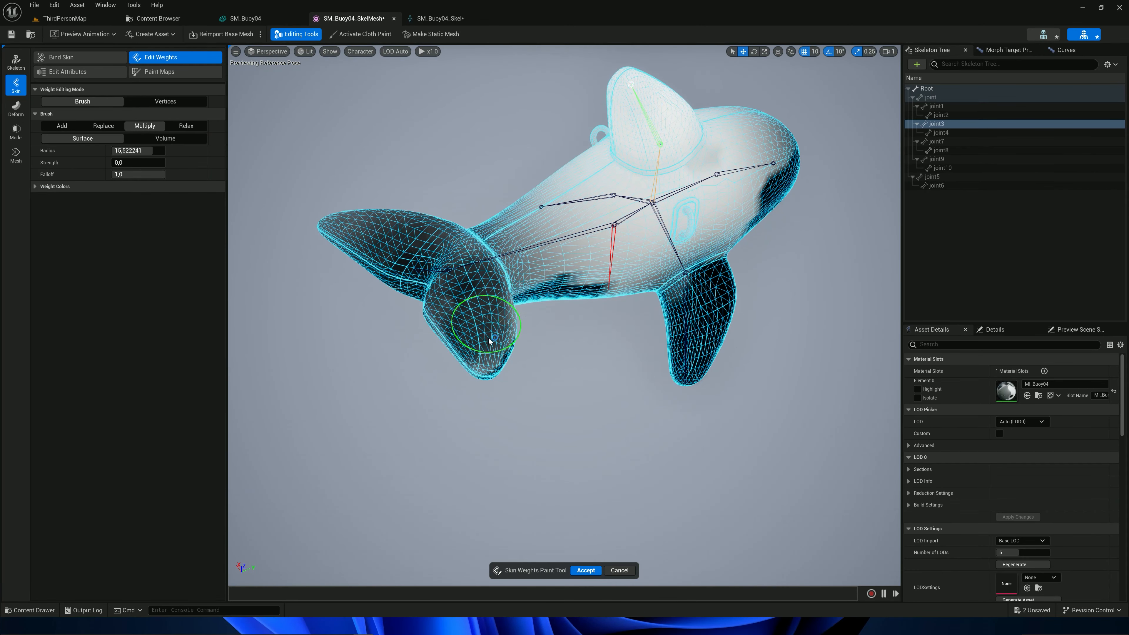
mouse_move(604, 276)
left_mouse_down()
mouse_move(587, 274)
mouse_move(641, 267)
left_mouse_up()
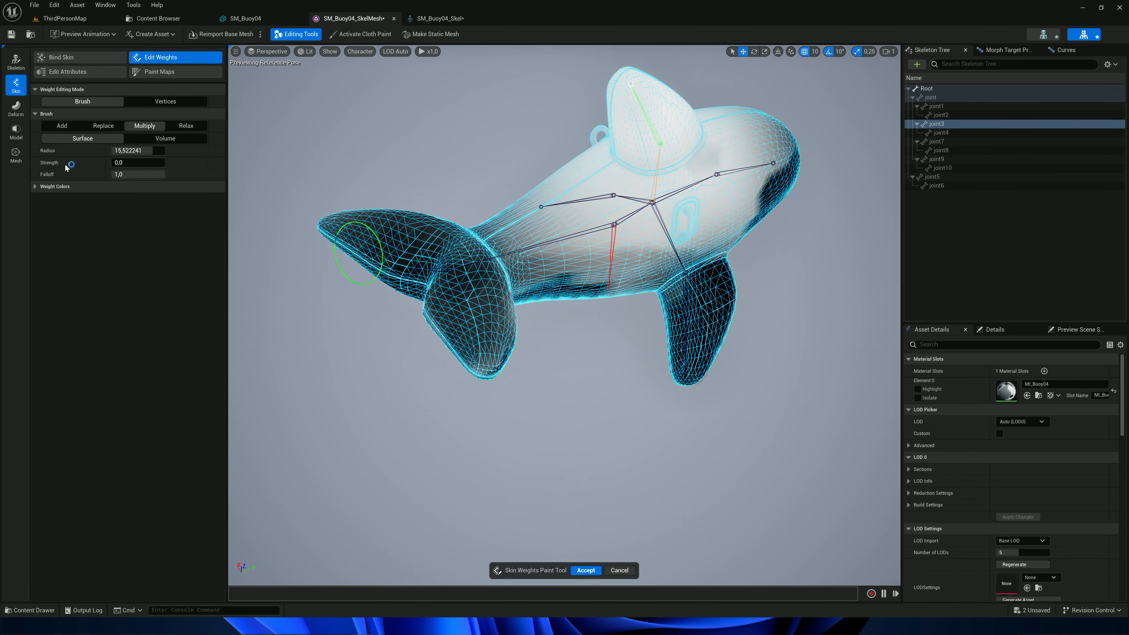
Step: Set the brush radius to 20 and erase joint3's weights along the whale's flank and tail
left_click_drag(150, 151, 187, 154)
mouse_move(540, 246)
left_mouse_down()
mouse_move(549, 263)
mouse_move(722, 272)
mouse_move(668, 272)
left_mouse_up()
mouse_move(667, 272)
right_mouse_down()
mouse_move(560, 262)
mouse_move(593, 278)
right_mouse_up()
mouse_move(278, 219)
left_mouse_down()
mouse_move(504, 164)
mouse_move(599, 241)
mouse_move(745, 256)
mouse_move(634, 264)
mouse_move(643, 272)
mouse_move(262, 196)
mouse_move(325, 193)
mouse_move(523, 224)
mouse_move(350, 187)
left_mouse_up()
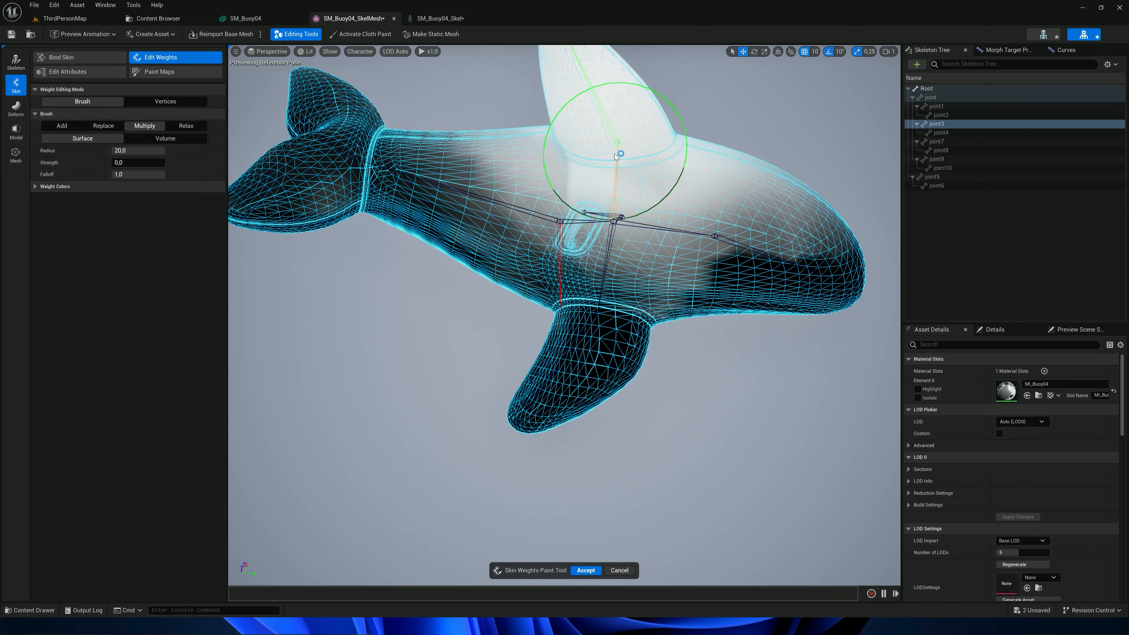
mouse_move(422, 229)
left_mouse_down()
mouse_move(340, 177)
mouse_move(580, 240)
mouse_move(756, 253)
mouse_move(657, 267)
left_mouse_up()
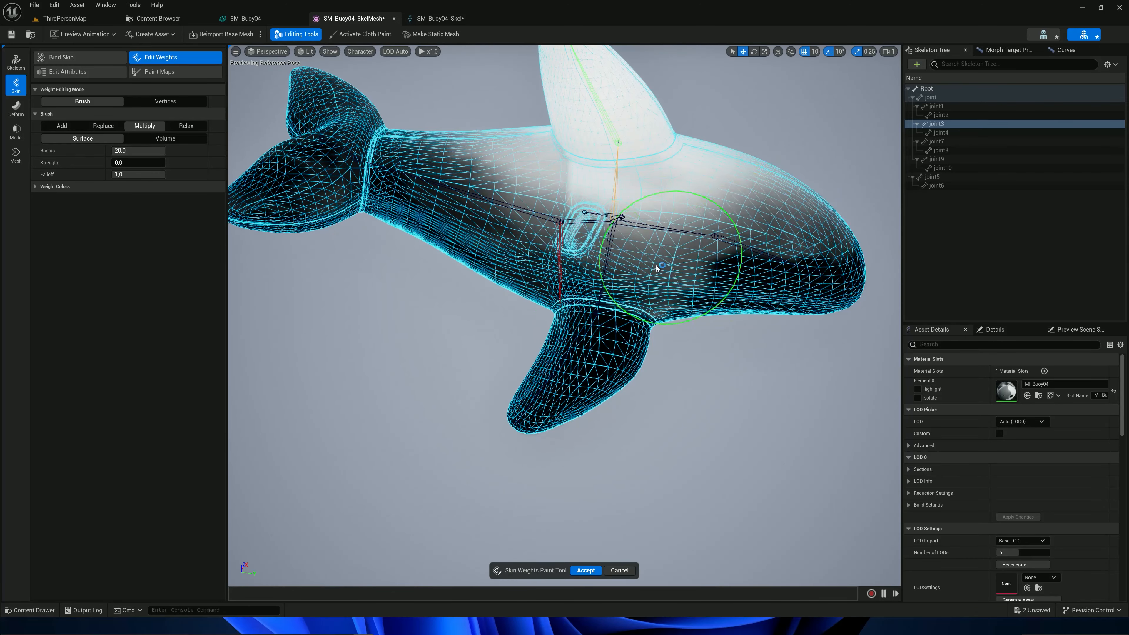
Step: Reduce the brush radius to about 14.56 and erase joint3's weights below the dorsal fin and on the opposite side
left_click_drag(154, 150, 140, 151)
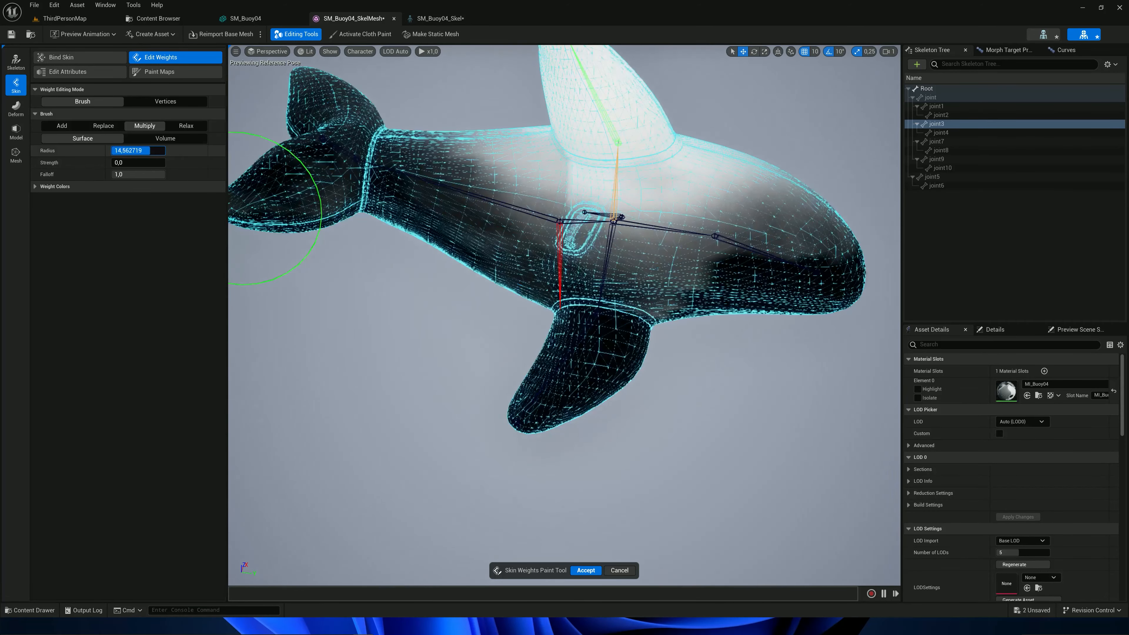
mouse_move(555, 213)
left_mouse_down()
mouse_move(733, 247)
mouse_move(517, 242)
mouse_move(497, 201)
mouse_move(528, 212)
mouse_move(755, 188)
left_mouse_up()
mouse_move(683, 181)
left_mouse_down("alt")
mouse_move(511, 209)
mouse_move(409, 178)
left_mouse_up("alt")
right_click_drag(497, 289, 621, 290)
mouse_move(482, 311)
left_mouse_down()
mouse_move(403, 312)
mouse_move(486, 313)
mouse_move(455, 275)
mouse_move(515, 218)
mouse_move(610, 226)
mouse_move(711, 173)
left_mouse_up()
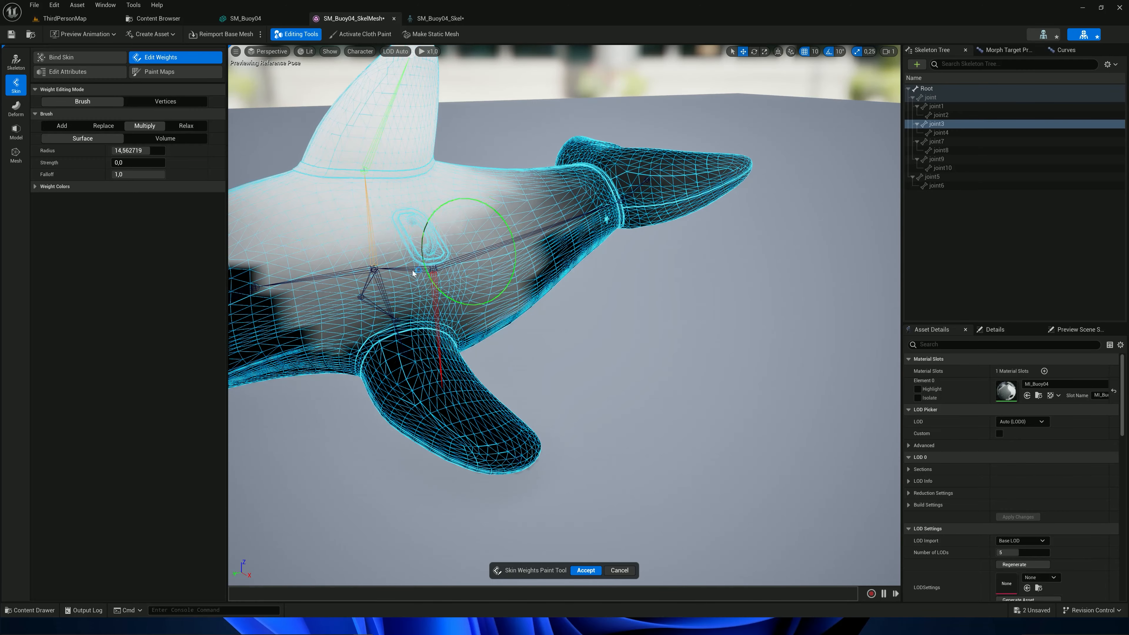
Step: Erase joint3's weights from the opposite flank around the side handle and above the pectoral fin
right_click_drag(350, 289, 331, 279)
mouse_move(317, 264)
left_mouse_down()
mouse_move(287, 282)
mouse_move(343, 277)
mouse_move(343, 289)
left_mouse_up()
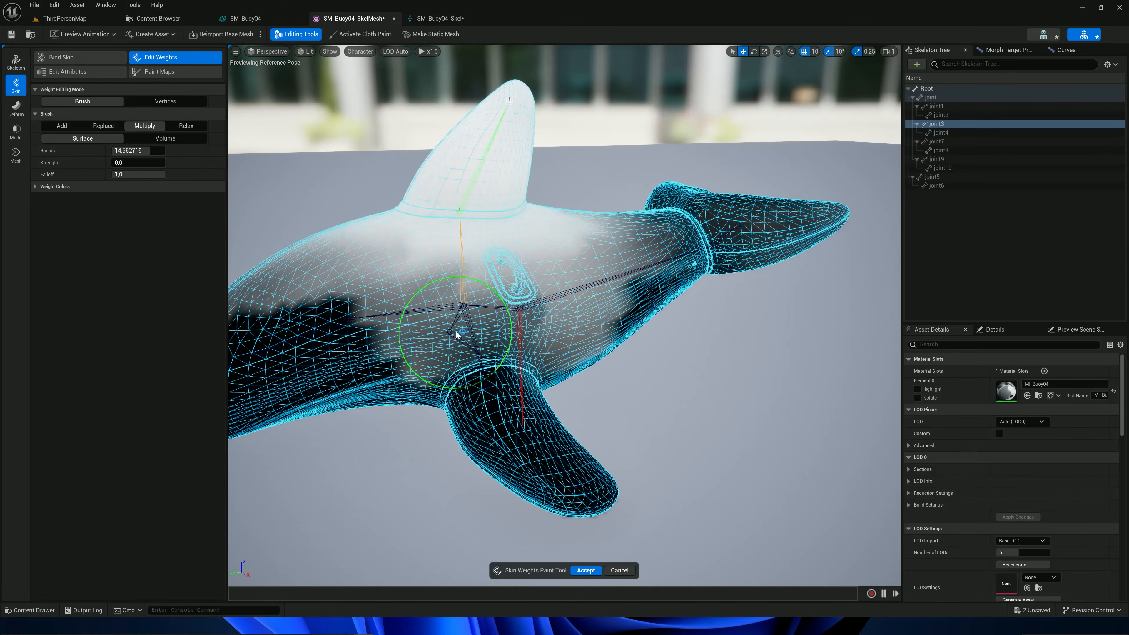
mouse_move(435, 317)
left_mouse_down()
mouse_move(250, 312)
mouse_move(417, 304)
mouse_move(451, 353)
mouse_move(423, 286)
mouse_move(571, 347)
mouse_move(385, 332)
left_mouse_up()
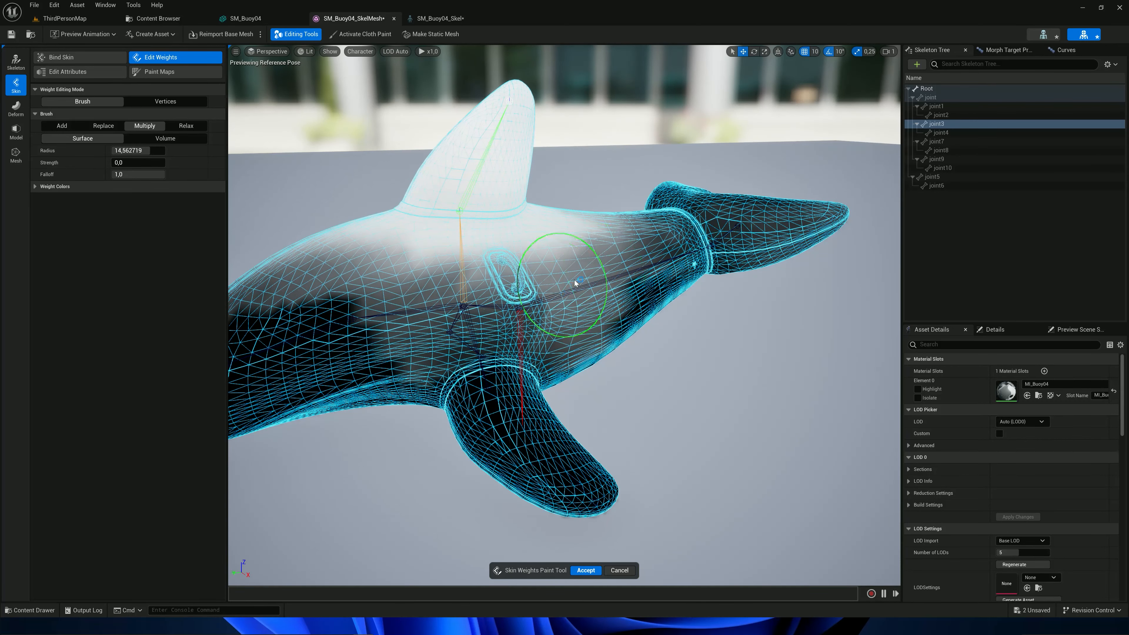
Step: Erase the remaining joint3 weights from the rear body so that mainly the dorsal fin stays influenced
mouse_move(575, 284)
right_mouse_down()
mouse_move(582, 267)
mouse_move(555, 297)
mouse_move(542, 285)
mouse_move(533, 320)
mouse_move(506, 307)
right_mouse_up()
mouse_move(711, 360)
left_mouse_down()
mouse_move(630, 315)
mouse_move(856, 371)
mouse_move(624, 379)
mouse_move(636, 303)
mouse_move(482, 378)
mouse_move(506, 315)
mouse_move(311, 289)
mouse_move(520, 356)
mouse_move(587, 400)
mouse_move(482, 434)
mouse_move(392, 495)
mouse_move(507, 448)
mouse_move(587, 276)
mouse_move(595, 310)
mouse_move(580, 420)
mouse_move(291, 289)
mouse_move(293, 269)
mouse_move(517, 355)
mouse_move(591, 313)
mouse_move(658, 351)
mouse_move(578, 350)
left_mouse_up()
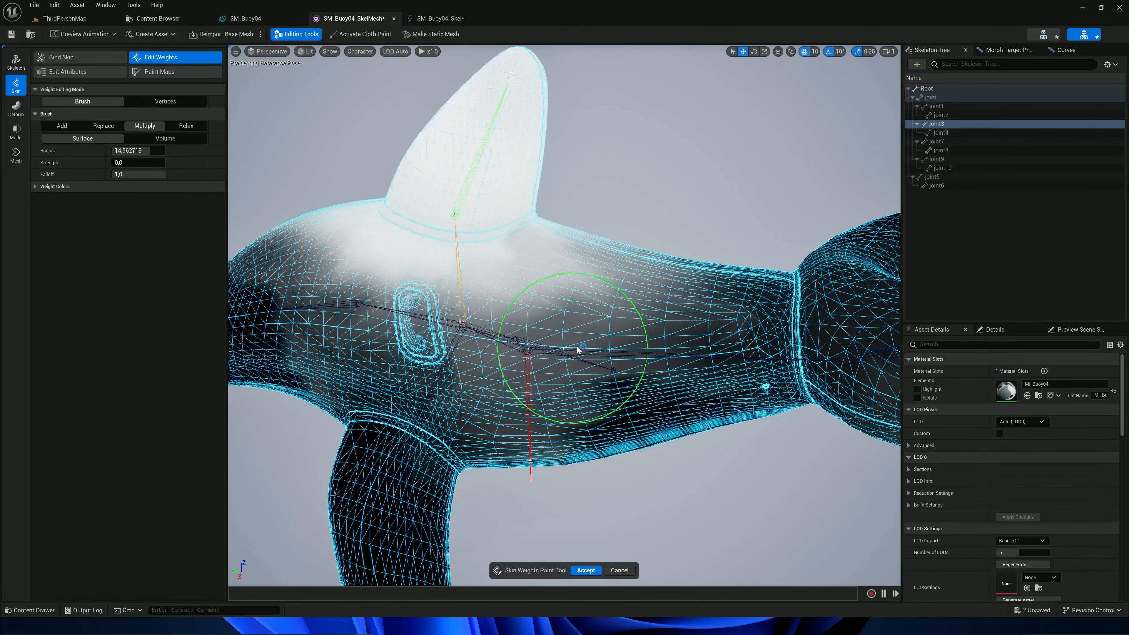
mouse_move(698, 309)
left_mouse_down()
mouse_move(633, 289)
mouse_move(503, 328)
left_mouse_up()
mouse_move(456, 401)
left_mouse_down()
mouse_move(353, 315)
mouse_move(497, 328)
mouse_move(290, 320)
mouse_move(293, 244)
mouse_move(284, 276)
mouse_move(418, 267)
mouse_move(476, 405)
mouse_move(466, 440)
mouse_move(311, 383)
mouse_move(648, 296)
mouse_move(745, 317)
mouse_move(534, 290)
mouse_move(441, 321)
mouse_move(328, 238)
mouse_move(351, 249)
mouse_move(614, 254)
mouse_move(798, 288)
left_mouse_up()
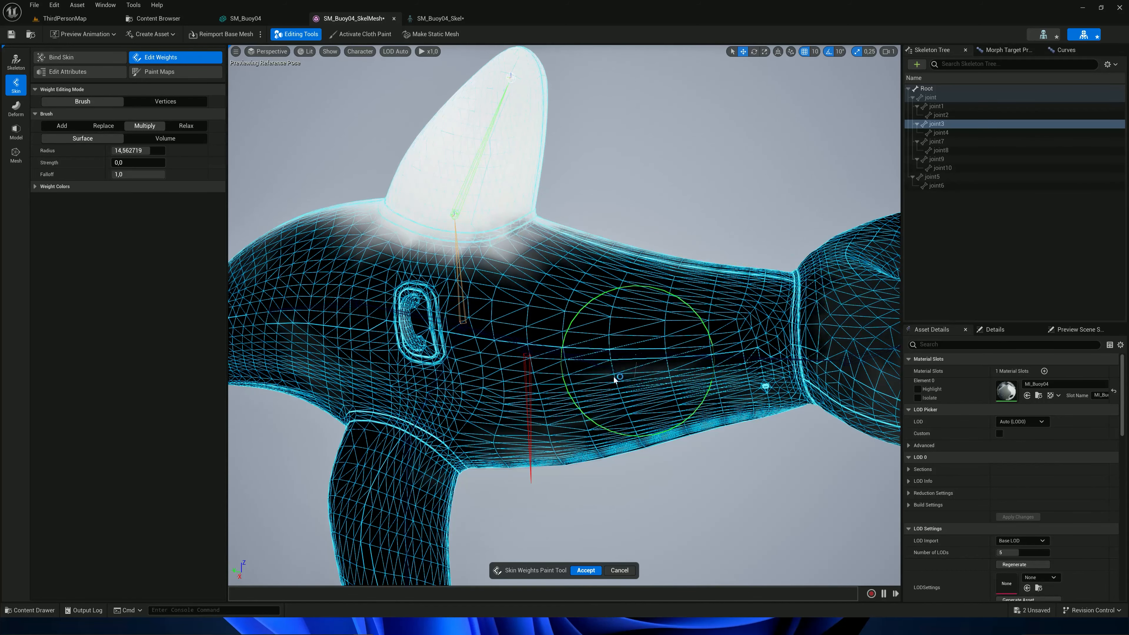
Step: Accept the painted skin weights and switch to the skeleton editor
left_click(581, 571)
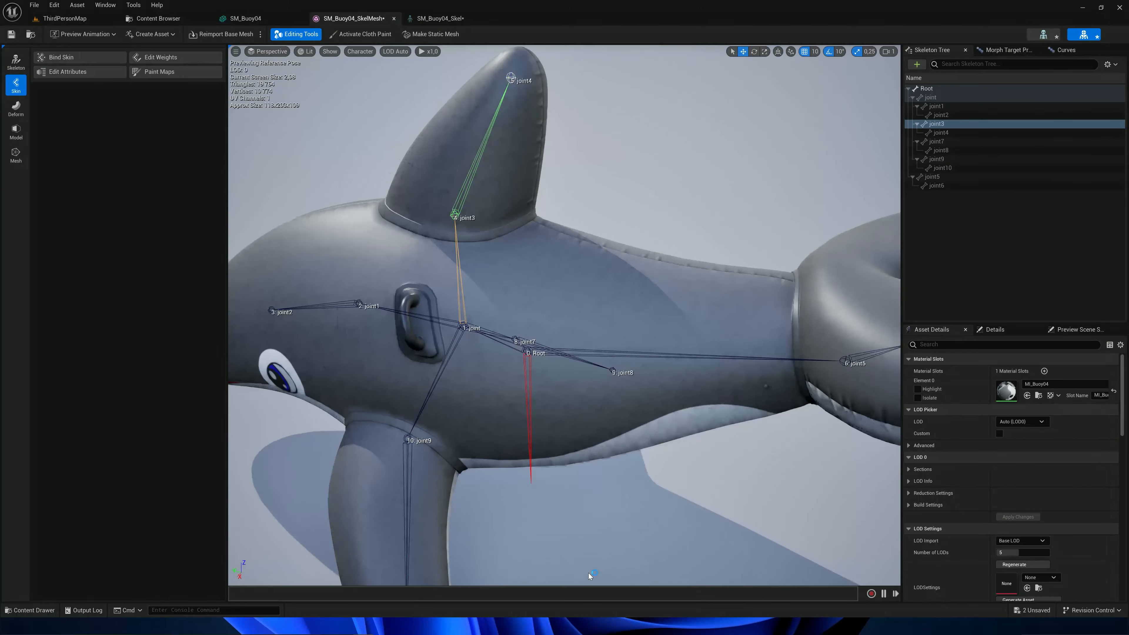
left_click(1036, 39)
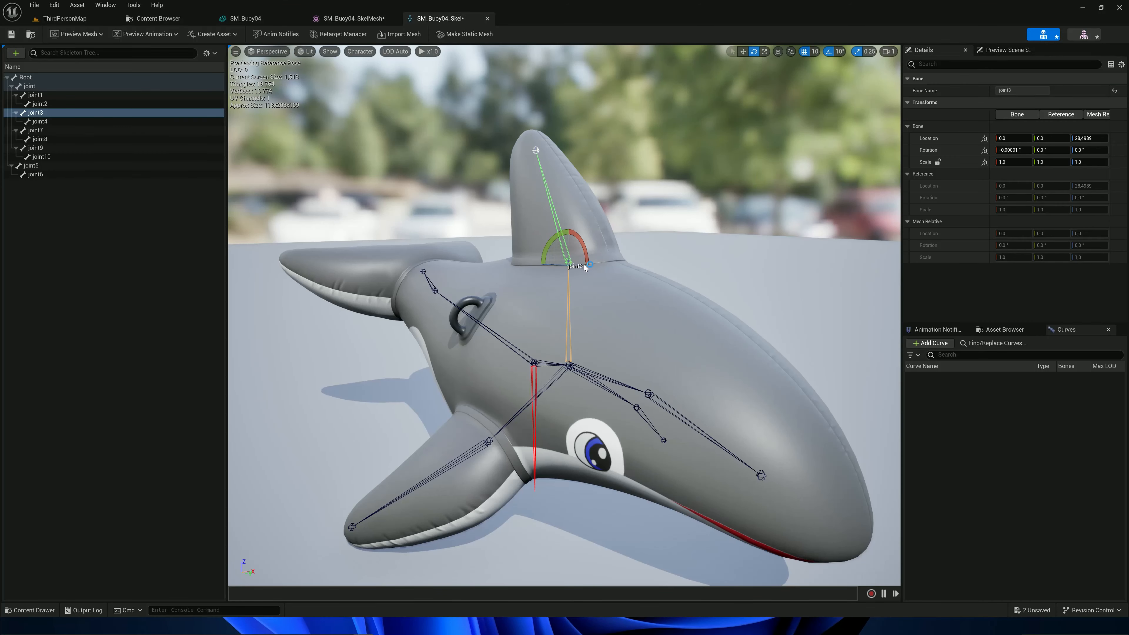
Step: Return to the skeletal mesh and erase joint4's skin weights from the flank around the side handle and along the rear body to the tail
mouse_move(584, 252)
left_mouse_down()
mouse_move(607, 257)
mouse_move(564, 247)
mouse_move(585, 252)
left_mouse_up()
left_click(1076, 37)
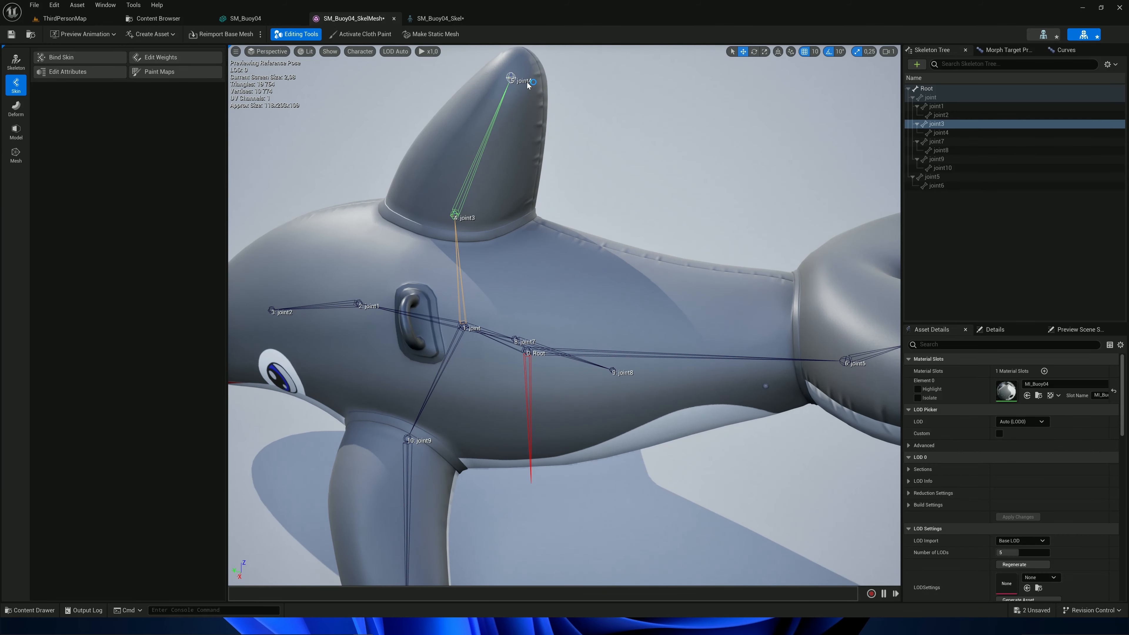
left_click(511, 78)
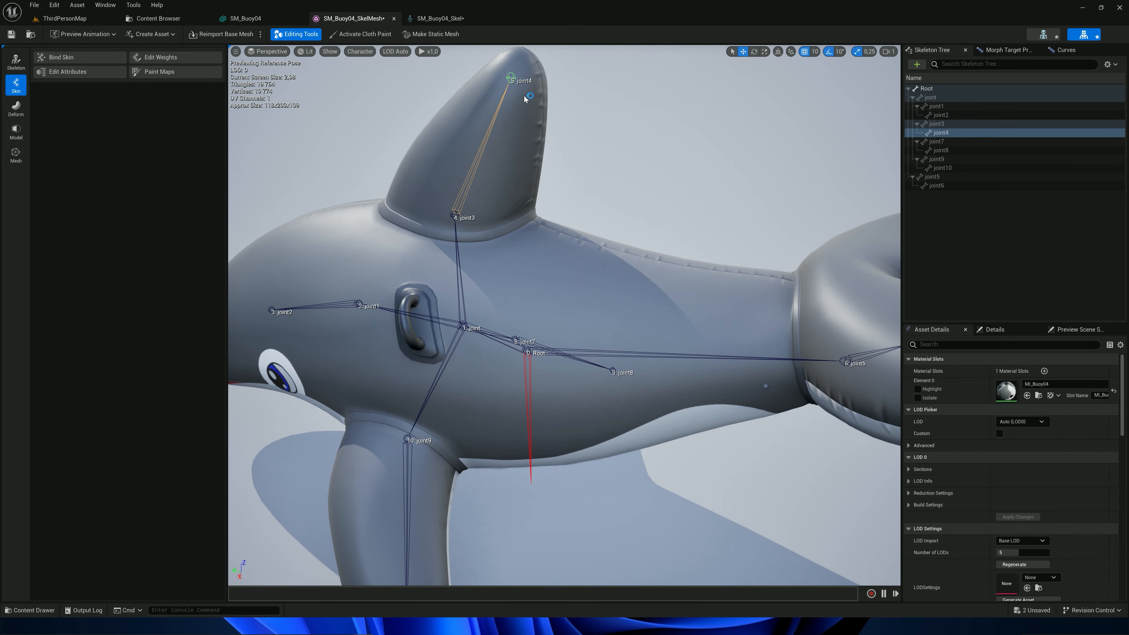
left_click(166, 61)
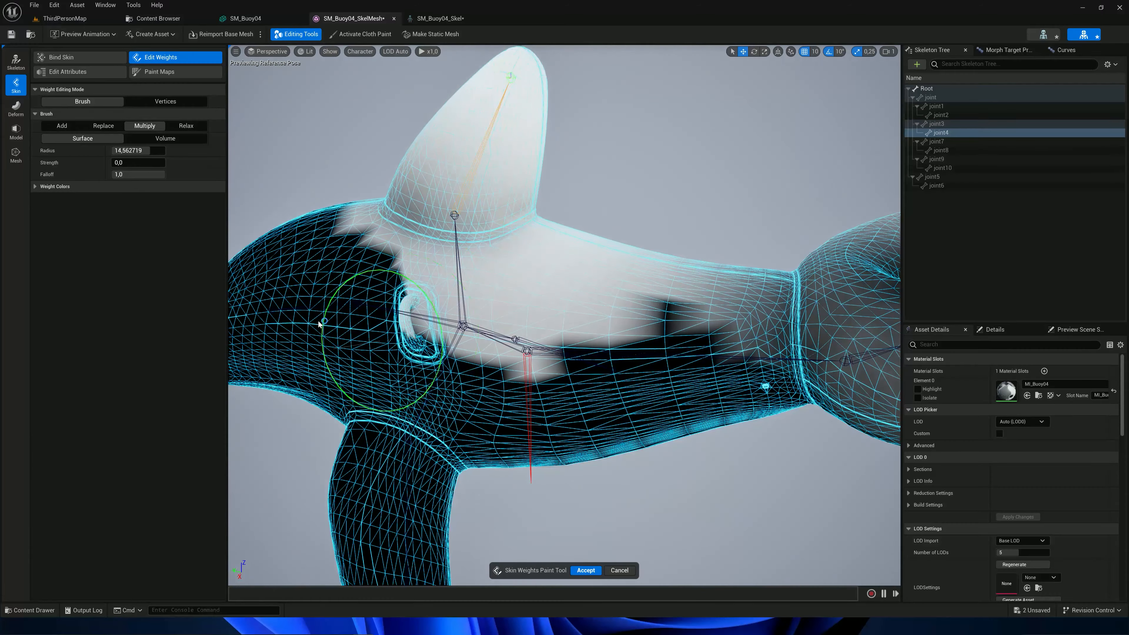
mouse_move(430, 325)
left_mouse_down()
mouse_move(556, 267)
mouse_move(718, 289)
mouse_move(863, 377)
mouse_move(877, 248)
mouse_move(668, 307)
mouse_move(605, 265)
mouse_move(562, 328)
mouse_move(511, 321)
mouse_move(543, 296)
mouse_move(529, 351)
mouse_move(311, 246)
mouse_move(533, 289)
mouse_move(700, 267)
mouse_move(747, 337)
left_mouse_up()
right_click_drag(747, 336, 785, 336)
mouse_move(751, 331)
left_mouse_down()
mouse_move(781, 307)
mouse_move(800, 353)
mouse_move(836, 361)
mouse_move(764, 285)
mouse_move(740, 225)
mouse_move(747, 211)
left_mouse_up()
left_click(746, 211)
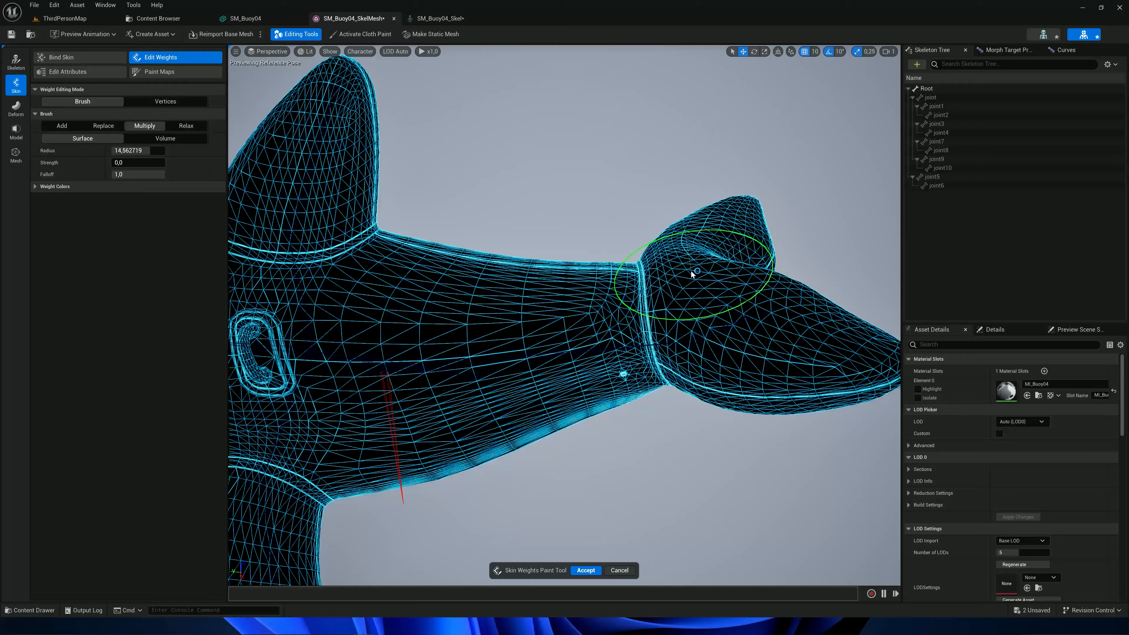
Step: Erase joint4's remaining weights from the tail base and the opposite flank, up to the area around the side handle
left_click(956, 115)
left_click(944, 131)
mouse_move(541, 309)
right_mouse_down()
mouse_move(631, 320)
mouse_move(472, 310)
right_mouse_up()
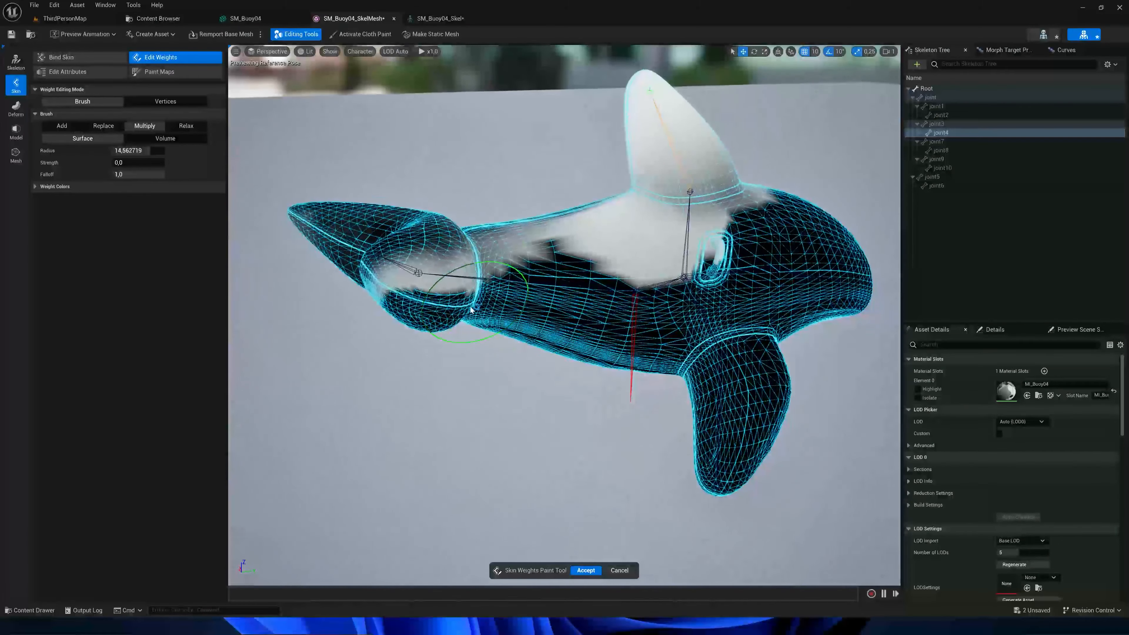
mouse_move(469, 275)
left_mouse_down()
mouse_move(643, 265)
mouse_move(436, 281)
left_mouse_up()
mouse_move(528, 263)
left_mouse_down()
mouse_move(577, 247)
mouse_move(715, 256)
mouse_move(584, 236)
left_mouse_up()
left_click(698, 292)
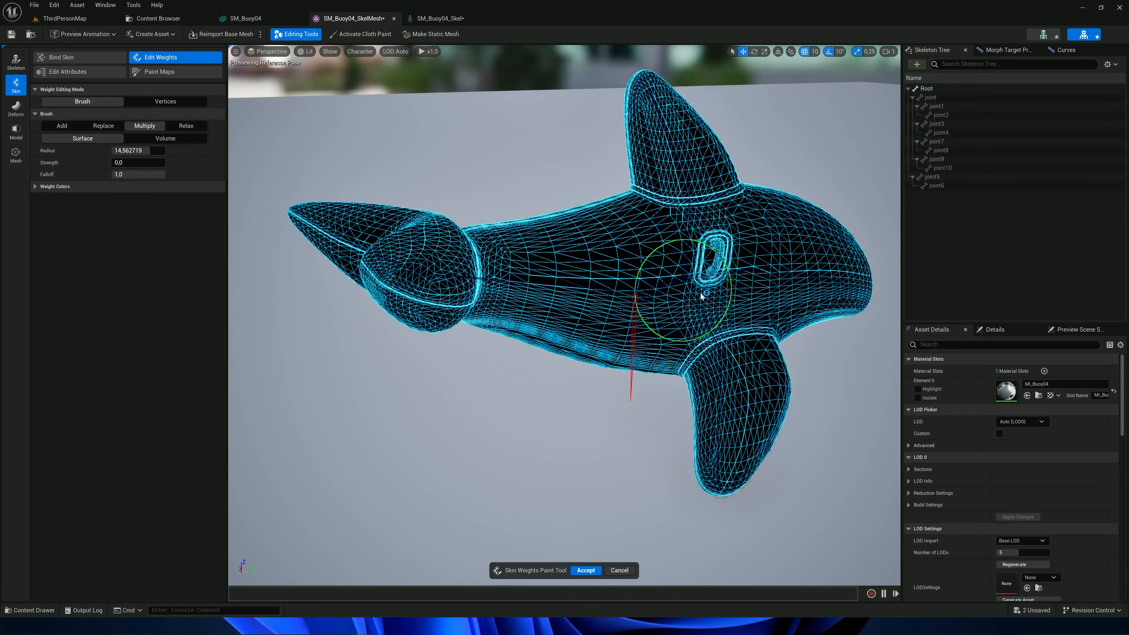
Step: Review the weight influence of joint1, joint4 and joint3, and accept the painted skin weights
left_click(955, 108)
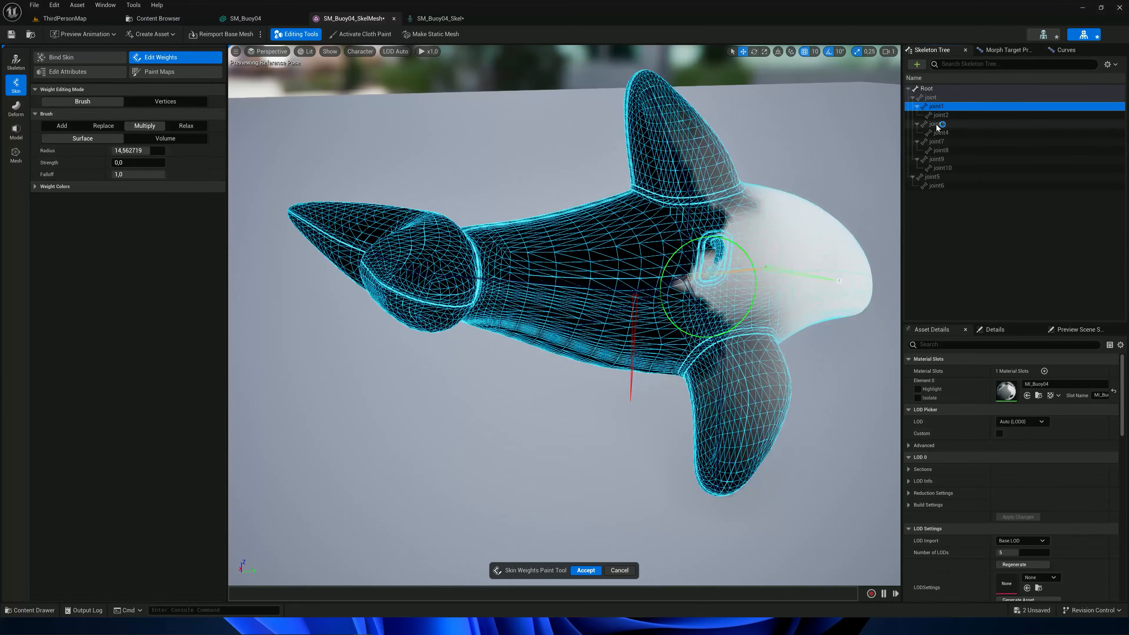
left_click(937, 125)
left_click(936, 136)
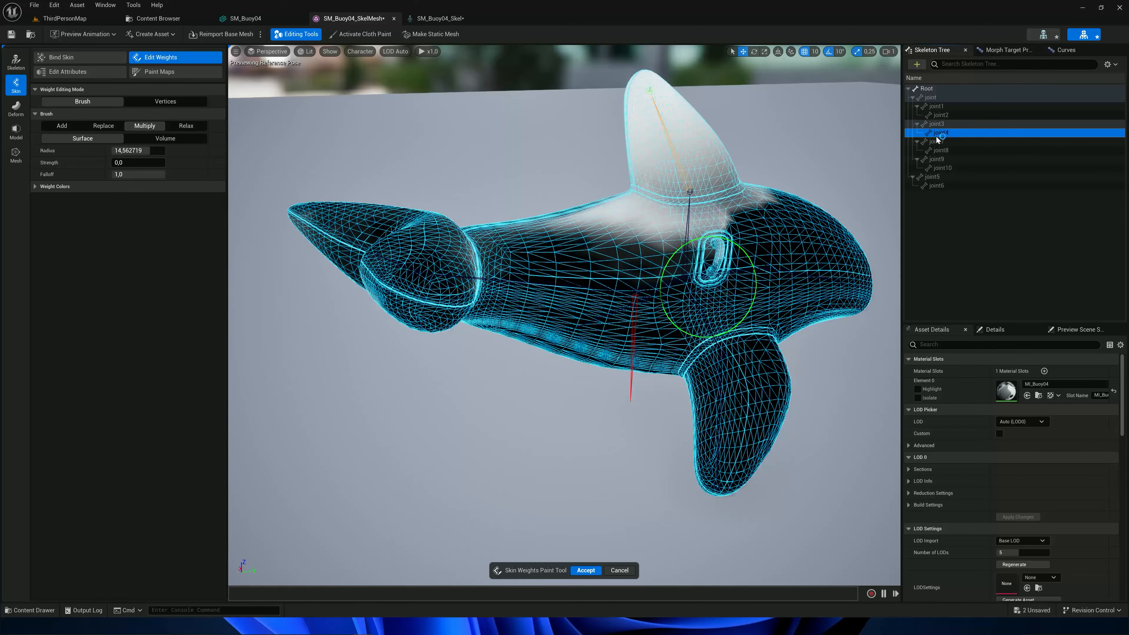
left_click(936, 126)
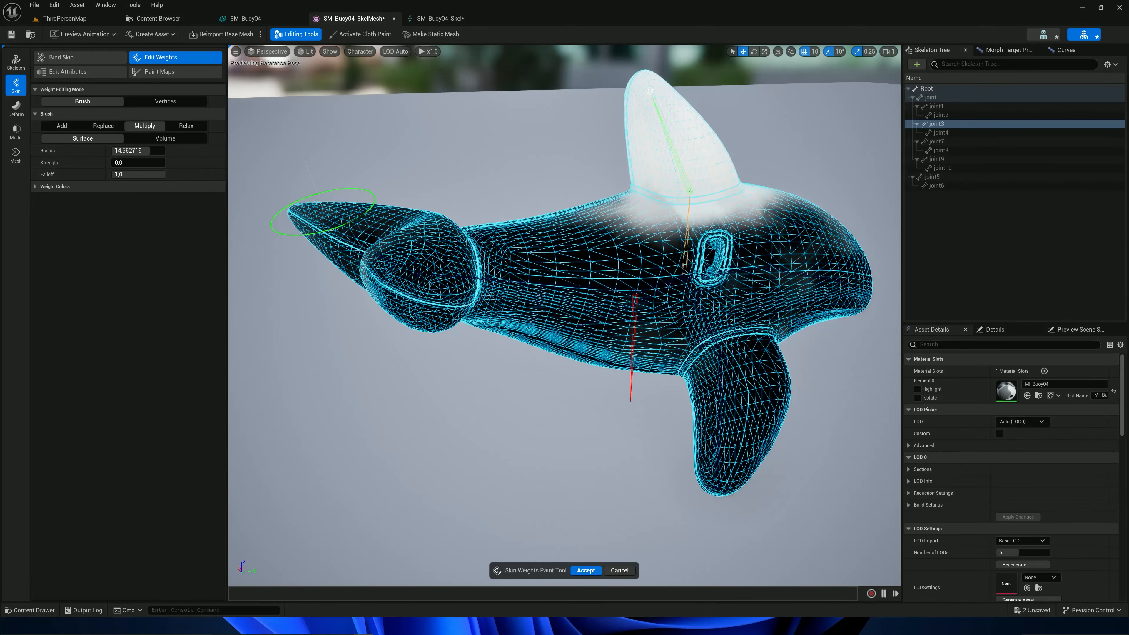
left_click(586, 571)
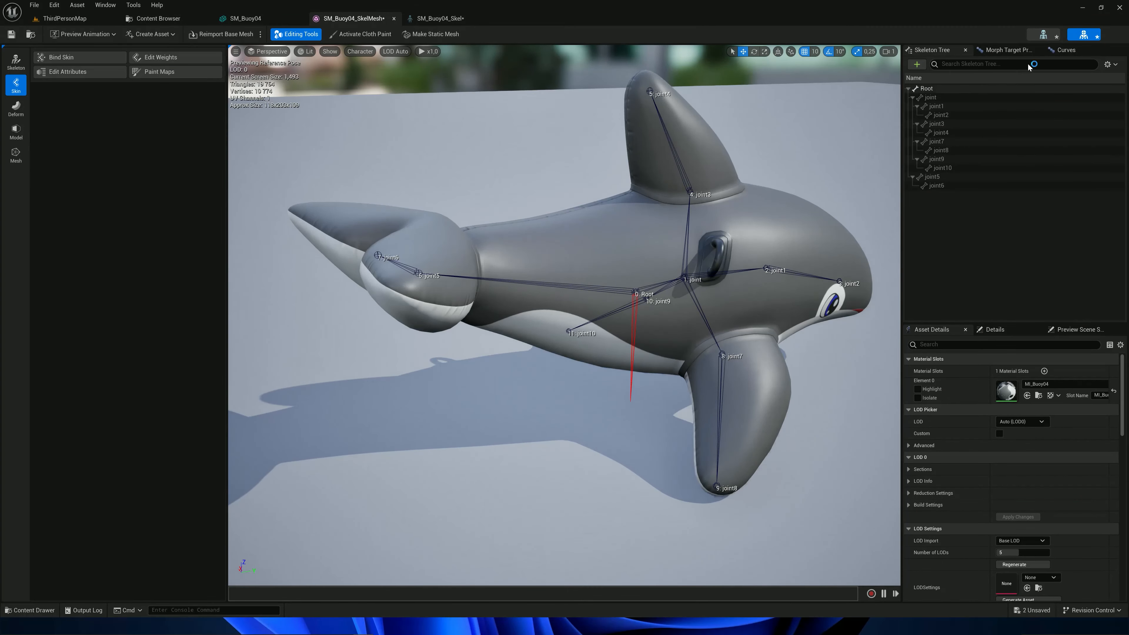
Step: In the skeleton editor, test the deformation by rotating joint3 to 10° about X and joint7 to -10° about Y
left_click(1043, 34)
left_click_drag(586, 256, 369, 291)
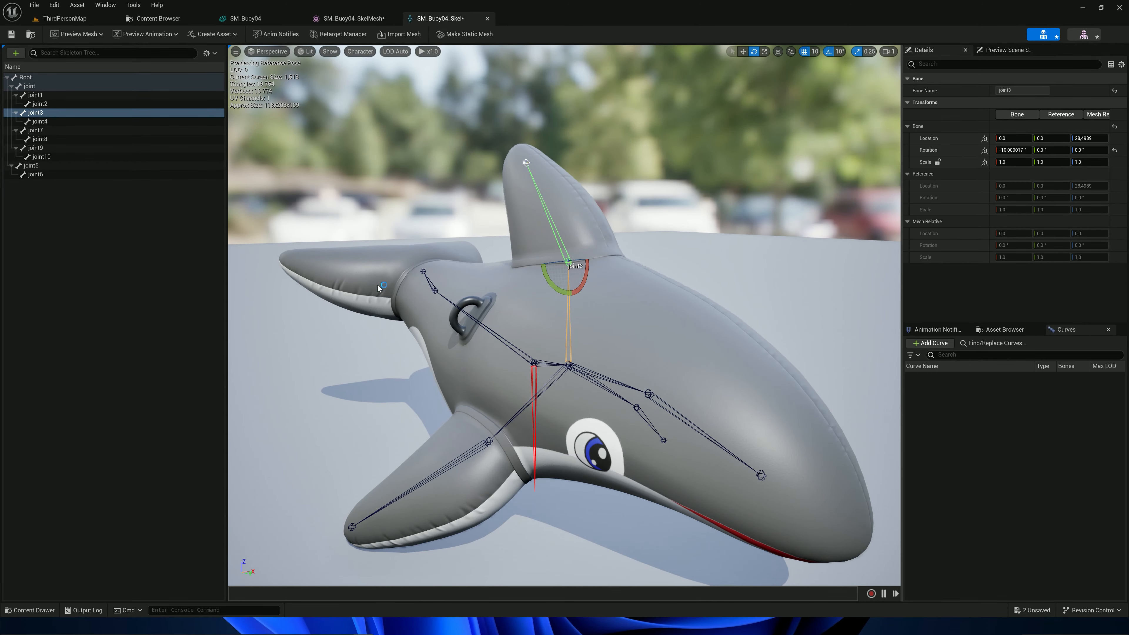
left_click_drag(584, 285, 491, 355)
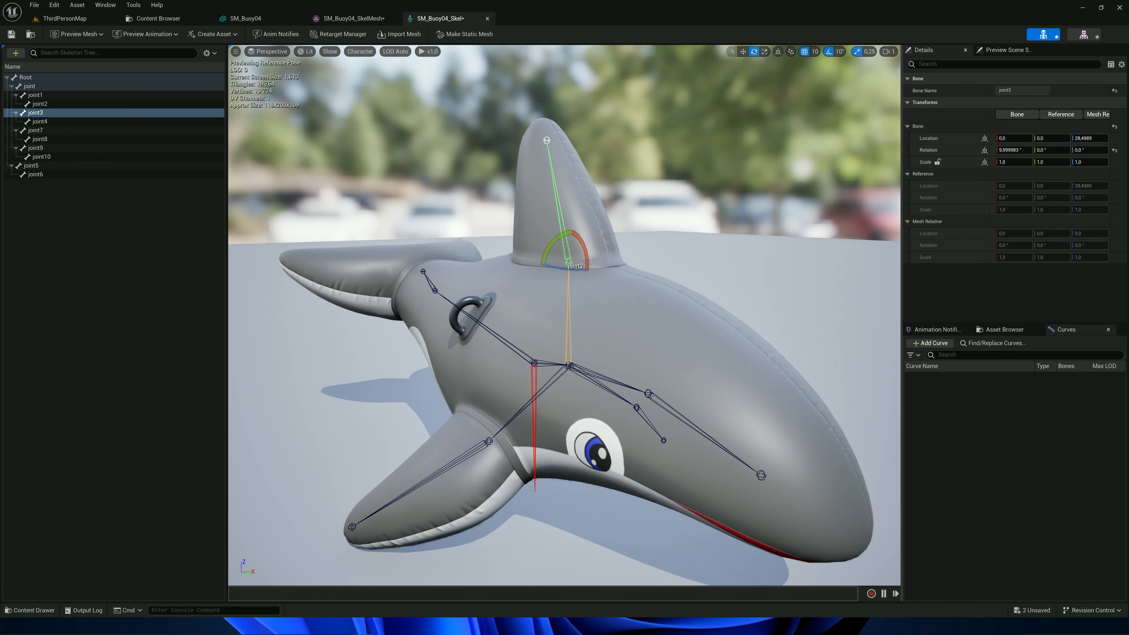
left_click(487, 428)
mouse_move(466, 442)
left_mouse_down()
mouse_move(471, 413)
mouse_move(467, 447)
mouse_move(464, 438)
left_mouse_up()
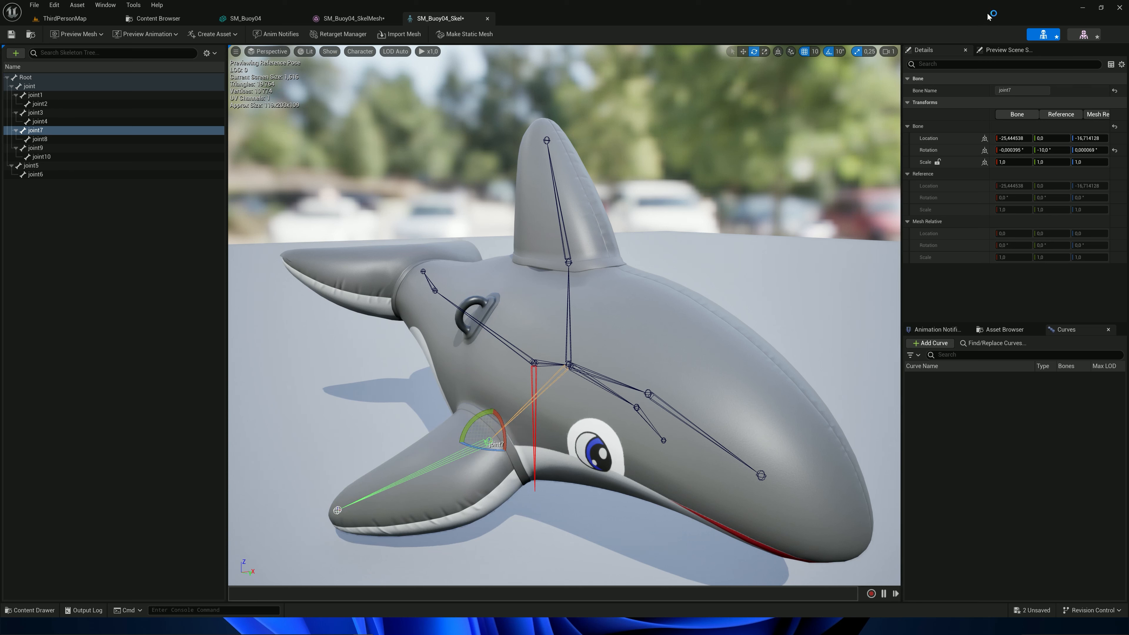
Step: Edit the mesh's skin weights again and erase joint3's influence from the head and upper body in front of the dorsal fin
left_click(1089, 35)
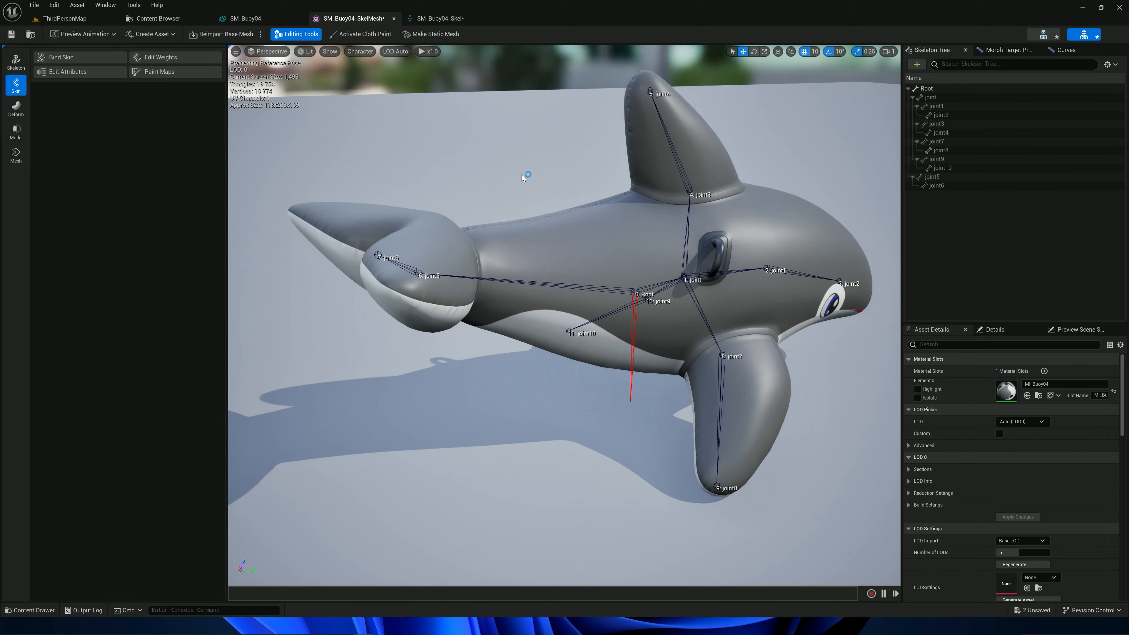
left_click(176, 57)
left_click_drag(606, 232, 511, 209, "alt")
left_click(939, 124)
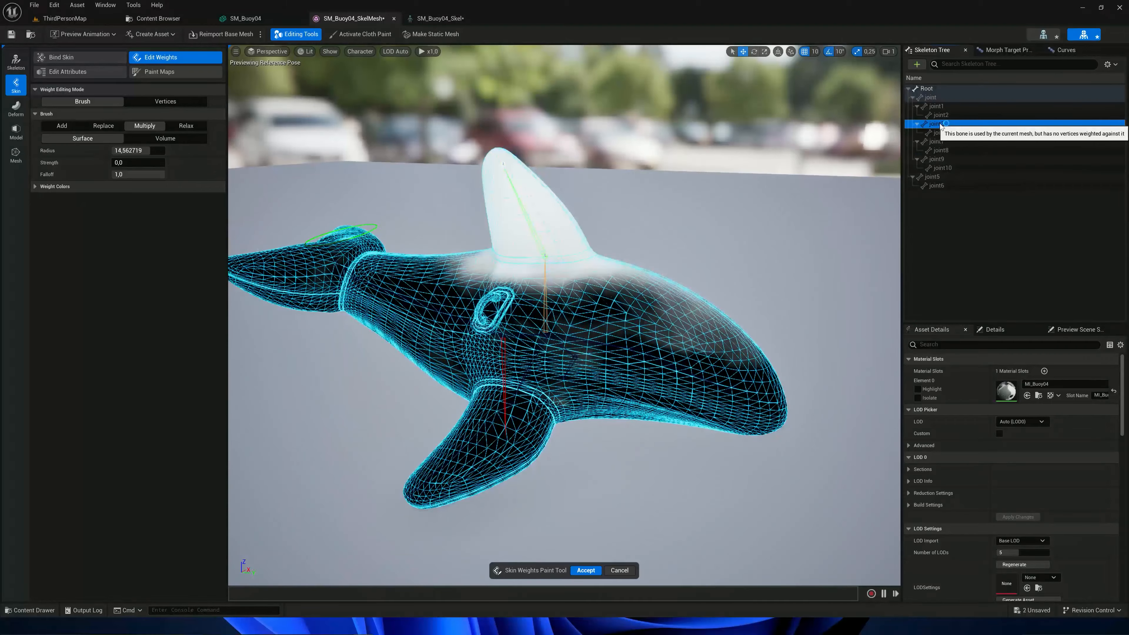
mouse_move(667, 298)
left_mouse_down()
mouse_move(618, 296)
mouse_move(573, 329)
mouse_move(414, 287)
mouse_move(263, 272)
left_mouse_up()
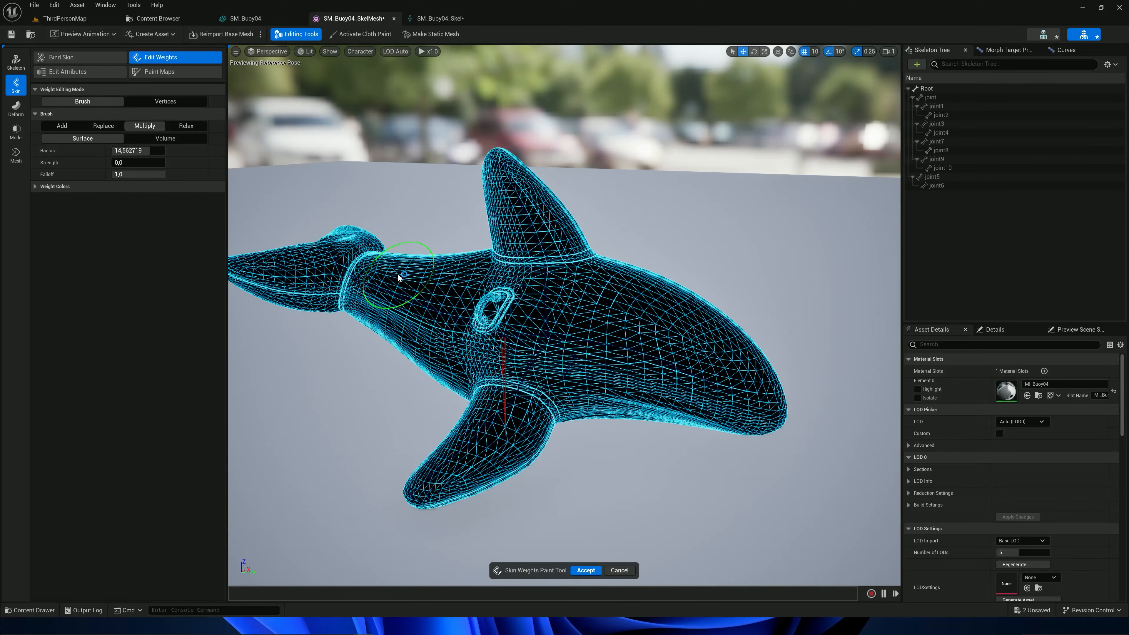
left_click(945, 125)
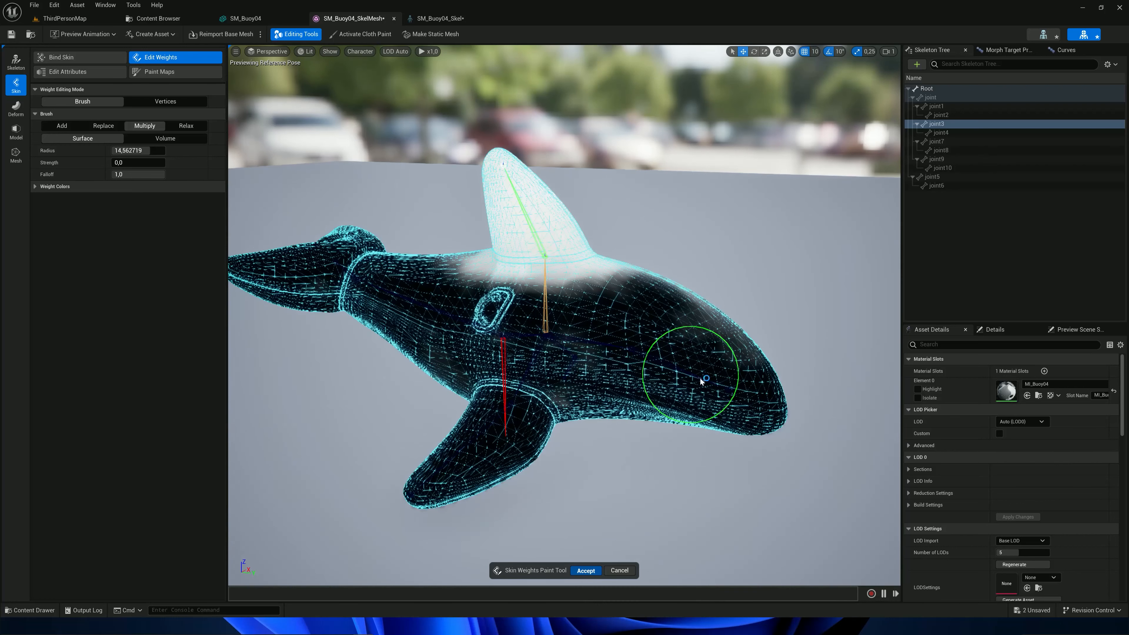
Step: Switch to the skeleton editor and rotate joint3 to test how the dorsal fin deforms
left_click(1043, 34)
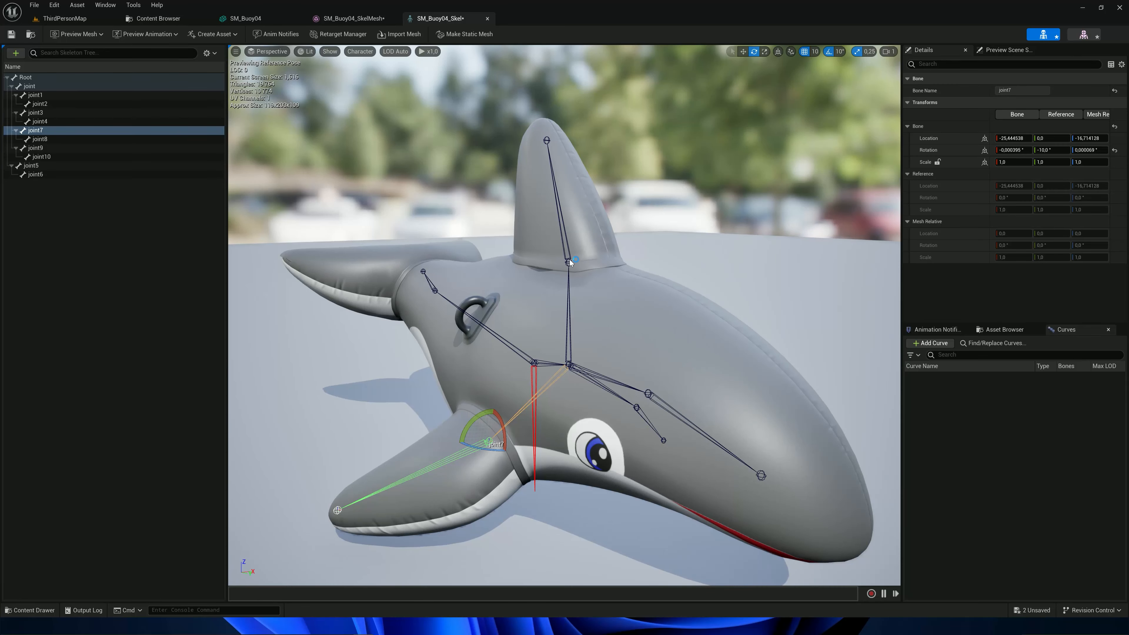
left_click(589, 252)
mouse_move(583, 260)
left_mouse_down()
mouse_move(565, 240)
mouse_move(576, 256)
left_mouse_up()
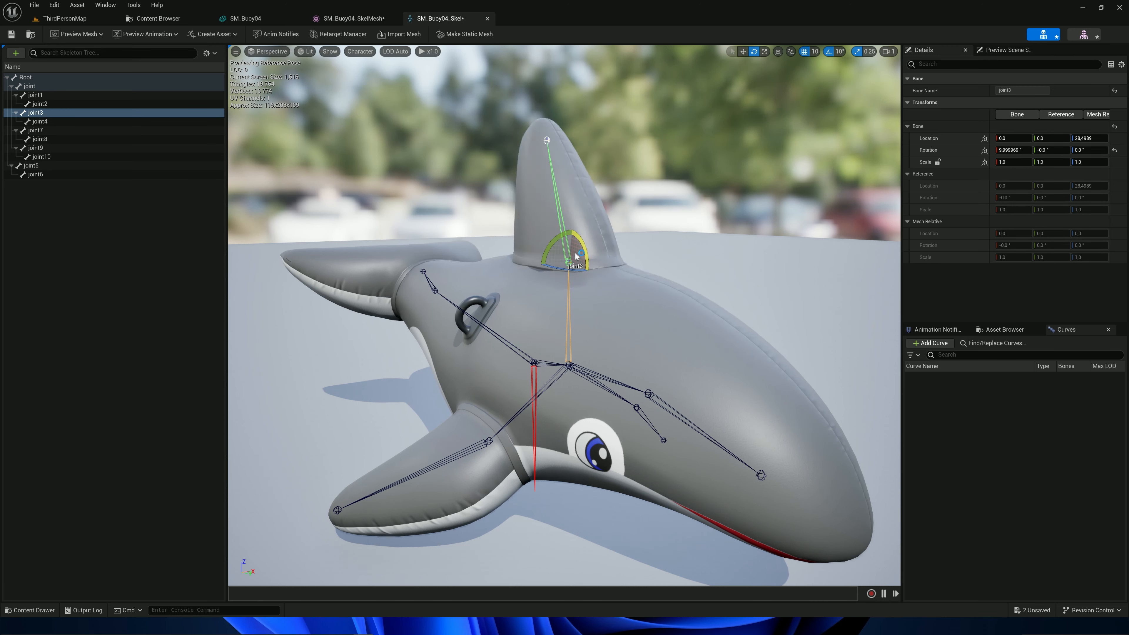